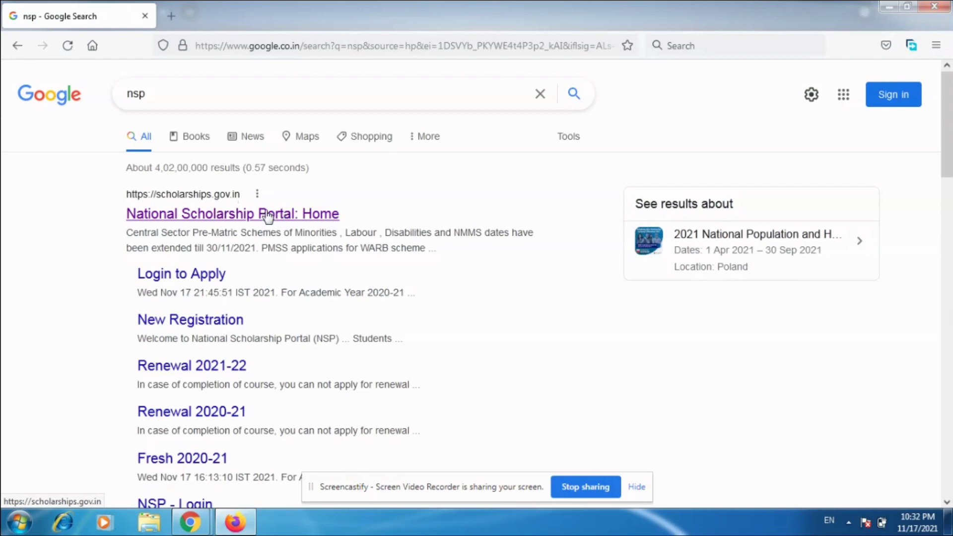
Open the 'National Scholarship Portal: Home' result from the Google results for nsp
click(238, 215)
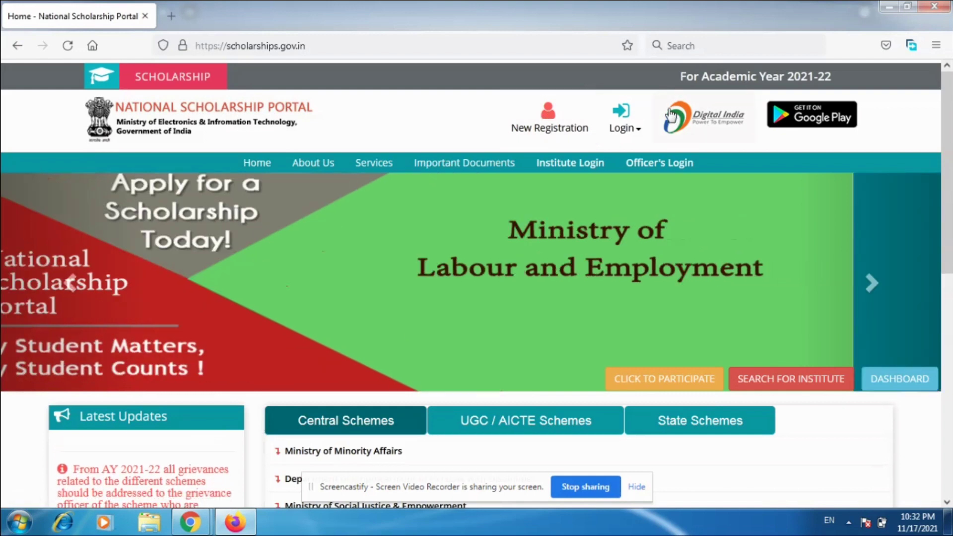
Go to the Login for School / Institute page through the Institute Login menu
click(624, 122)
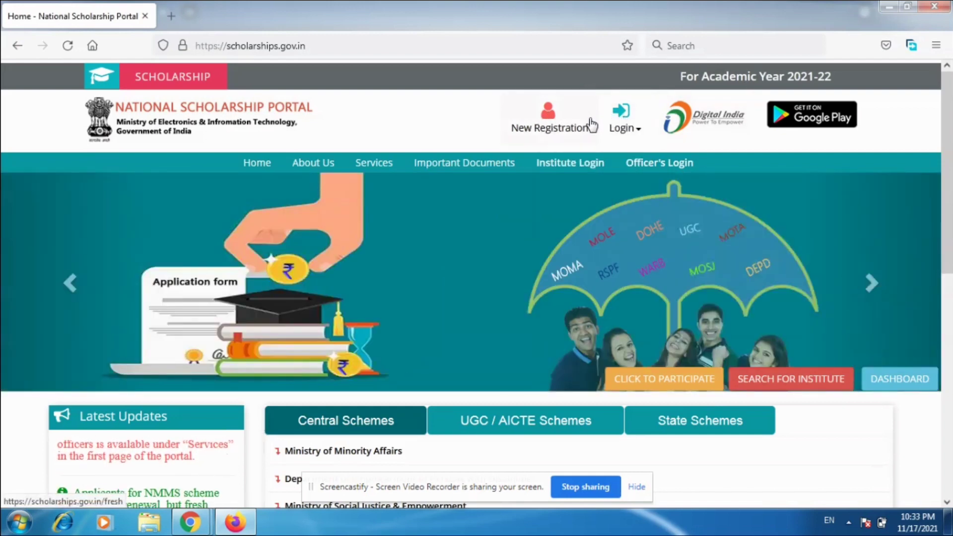
mouse_move(616, 121)
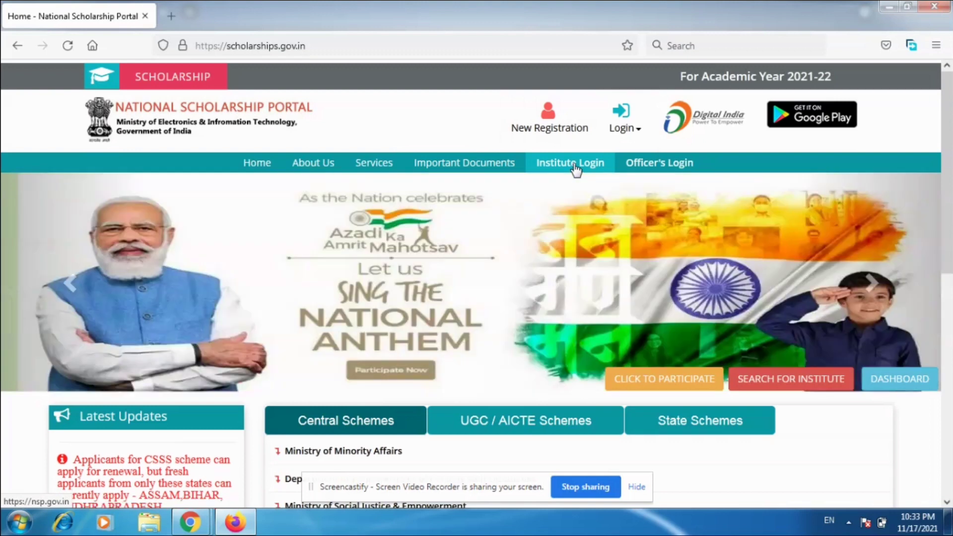
click(576, 171)
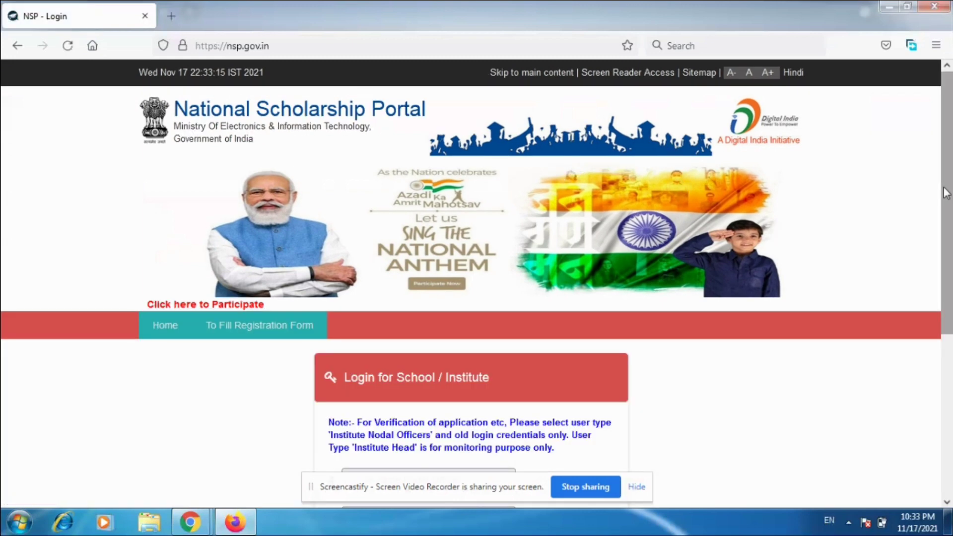
Set the login form to user type Institute Nodal Officer and academic year 2021-22
drag(946, 192, 949, 305)
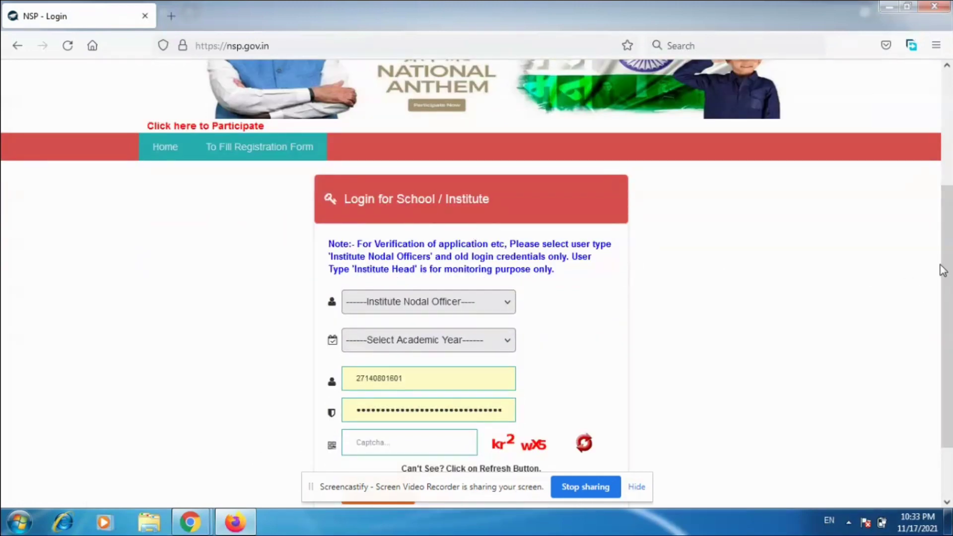
drag(946, 272, 948, 310)
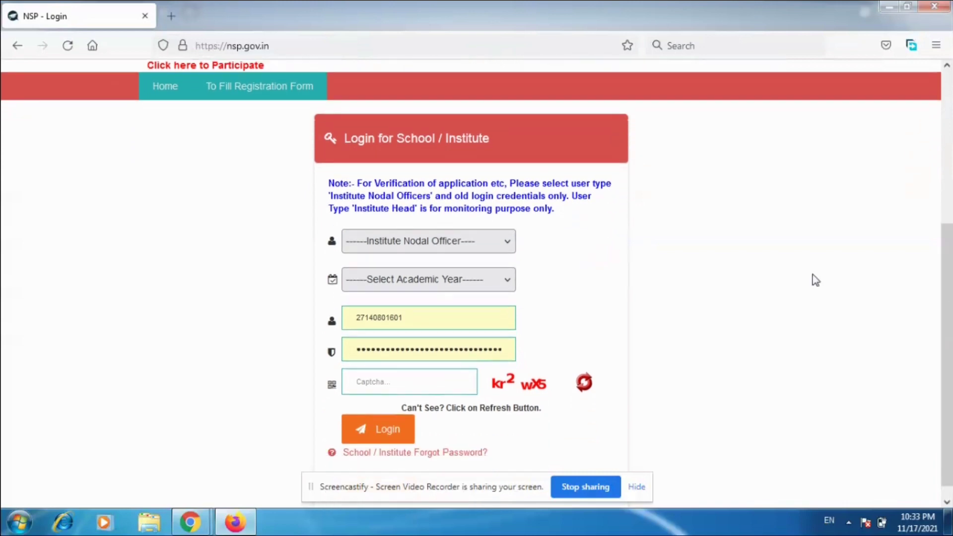
click(416, 242)
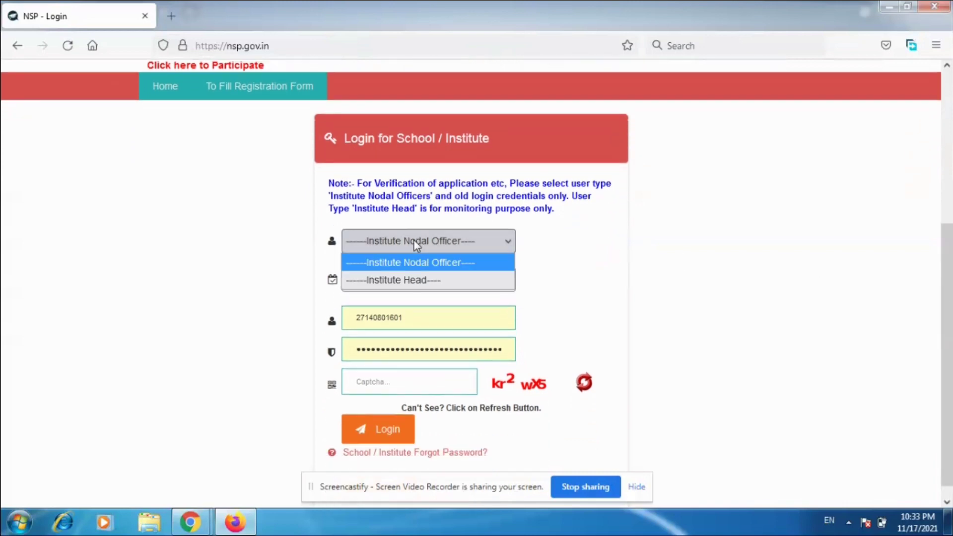
click(398, 263)
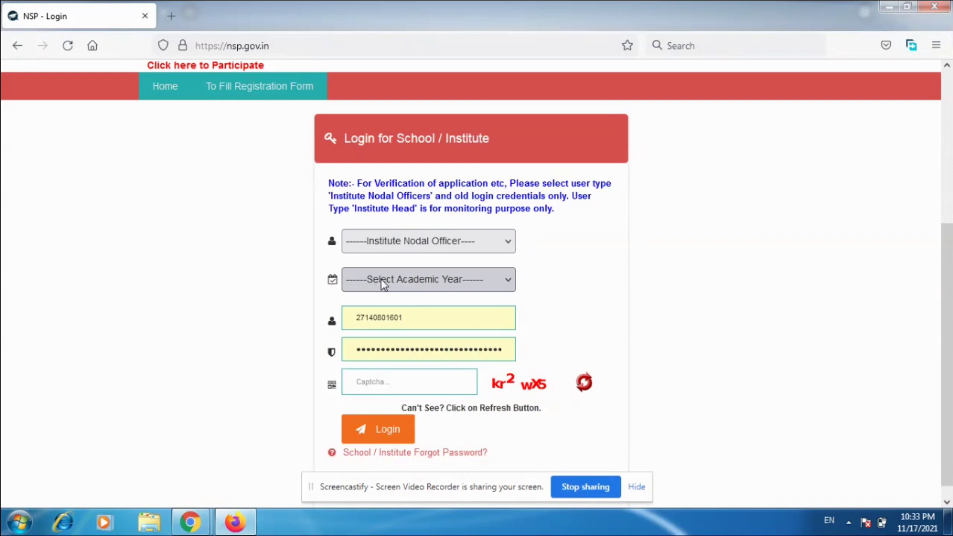
click(417, 286)
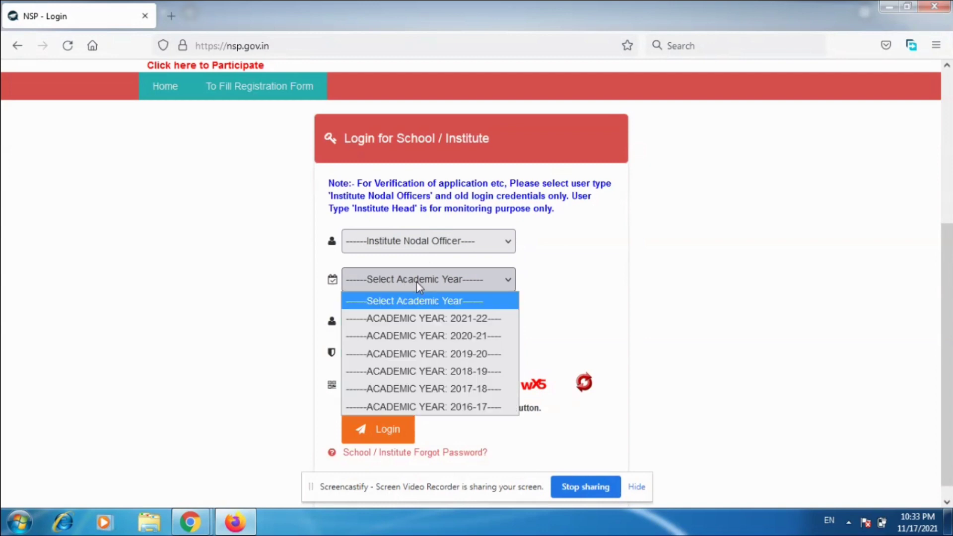
click(426, 320)
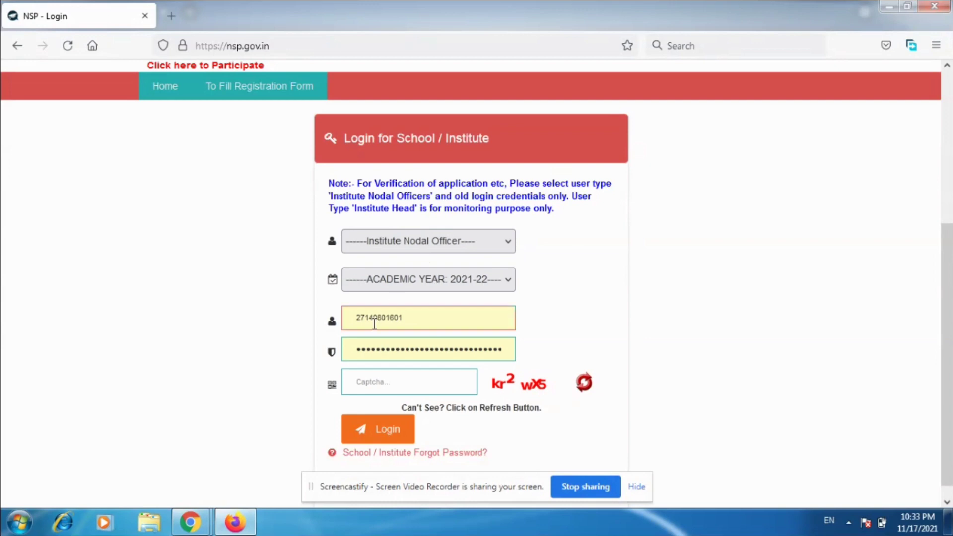
Replace the autofilled User Id with the institute's own login ID
click(403, 319)
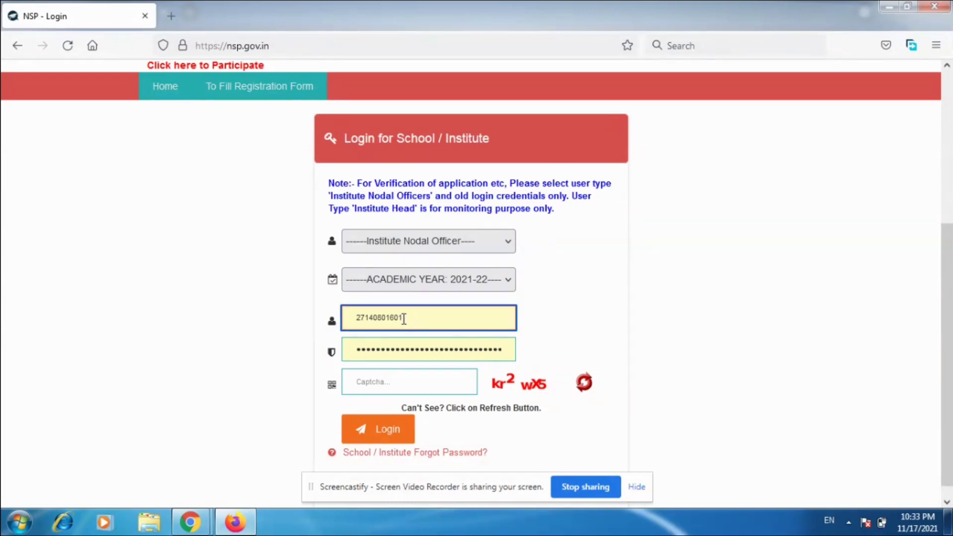
key(BackSpace)
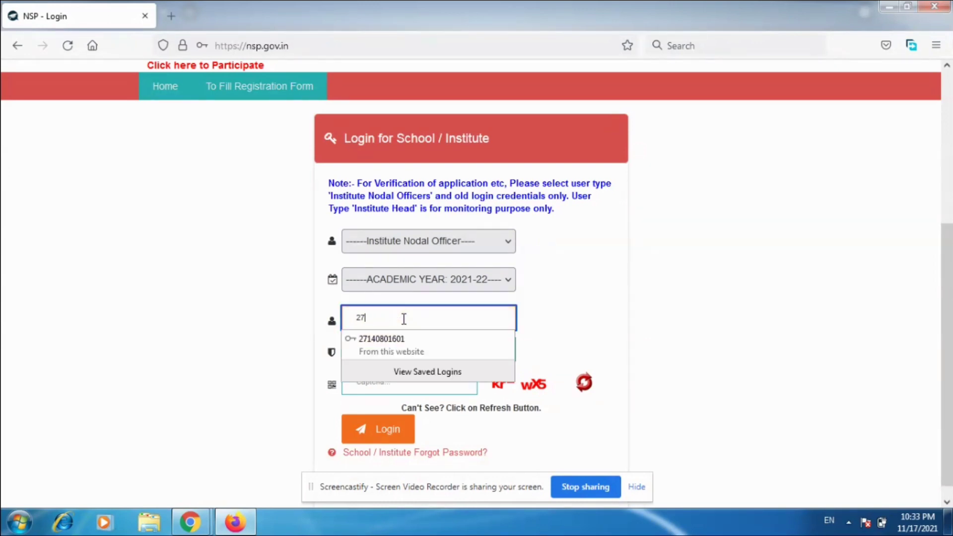
key(BackSpace)
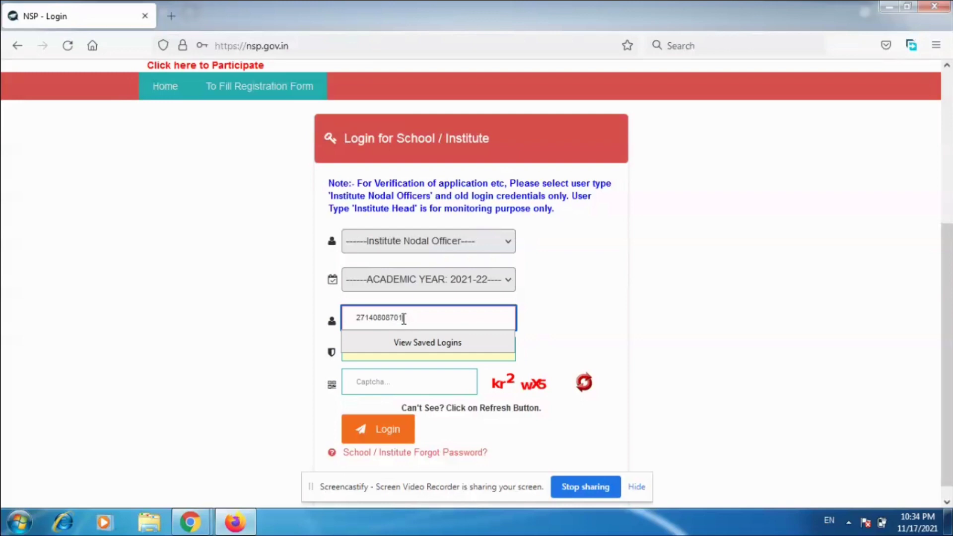
key(Tab)
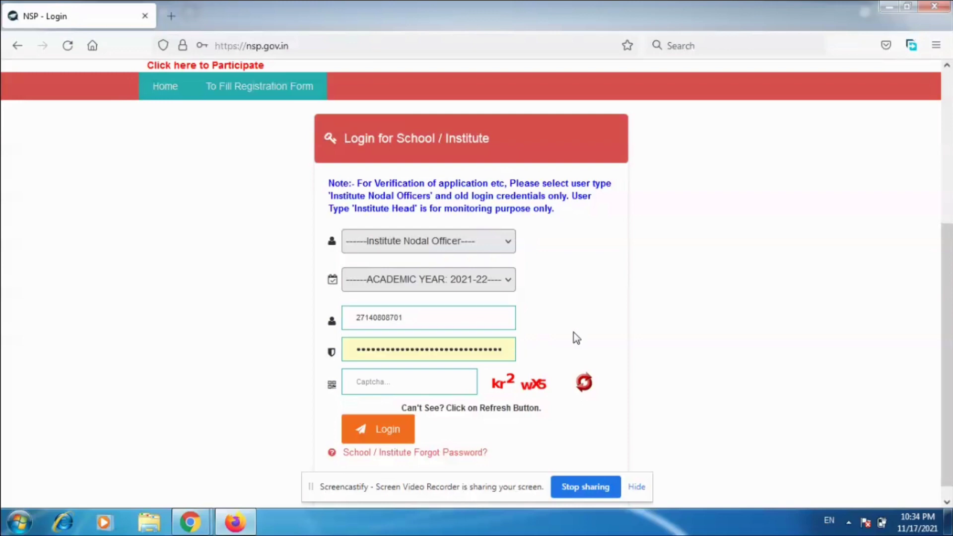
Erase the saved password and type the institute's account password
click(509, 351)
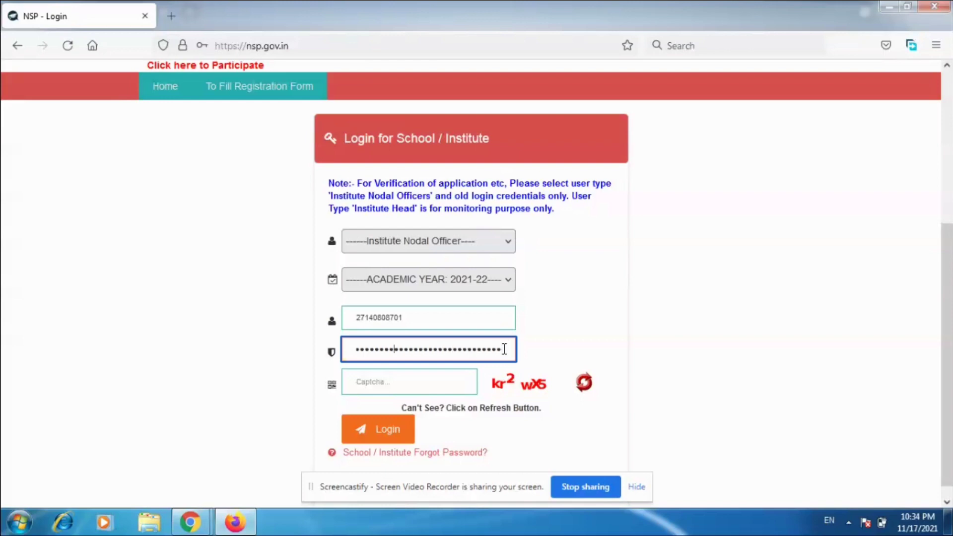
key(BackSpace)
key(BackSpace)
key(BackSpace)
key(BackSpace)
key(BackSpace)
key(BackSpace)
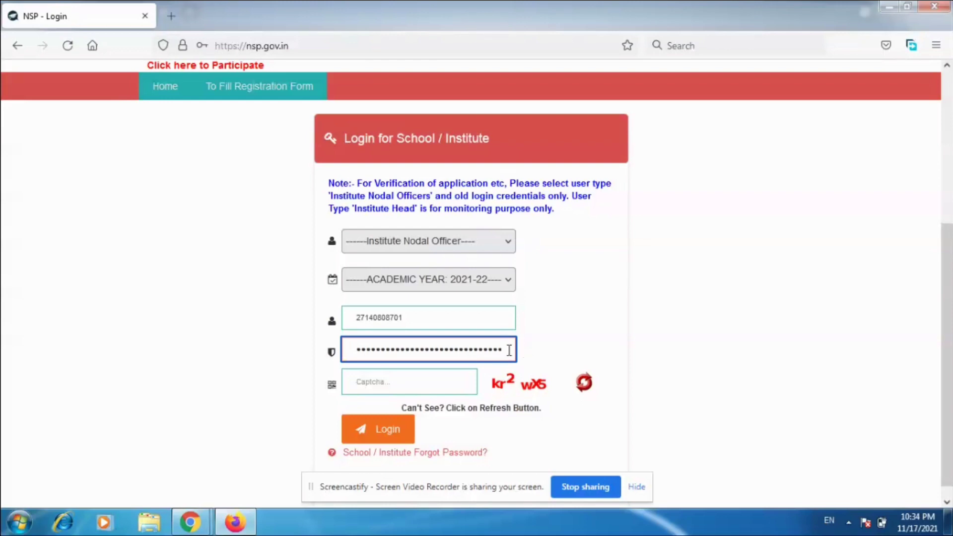
key(BackSpace)
key(ctrl+a)
key(BackSpace)
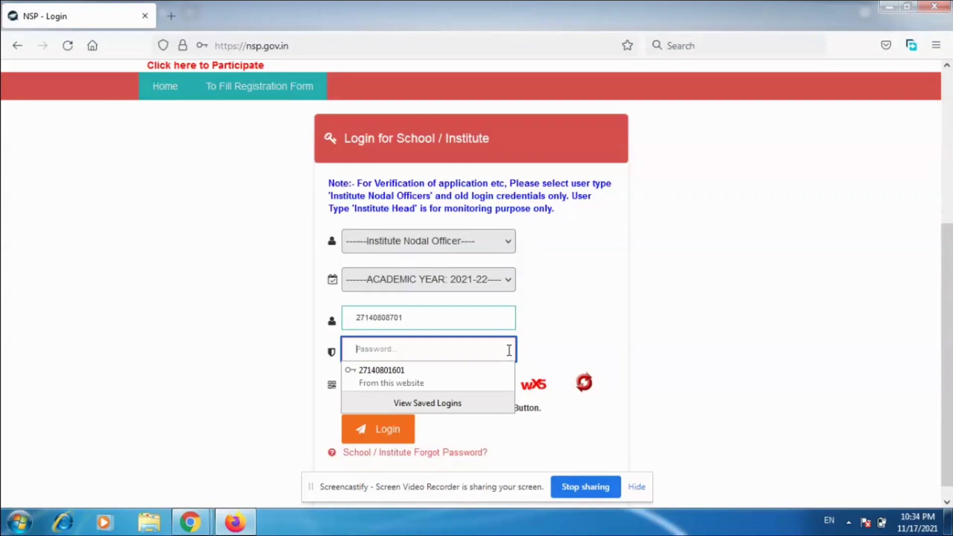
text(*)
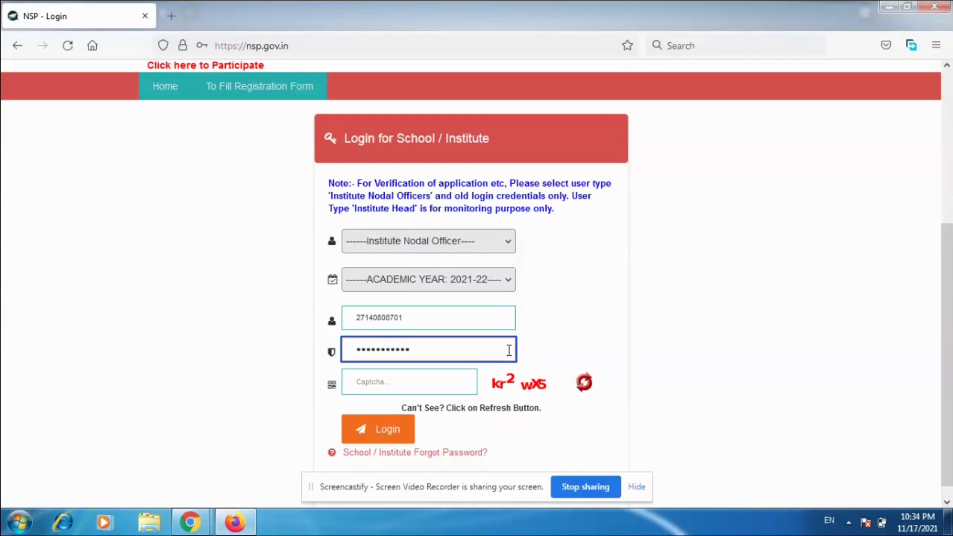
Enter the captcha characters and log in as the Institute Nodal Officer
click(389, 384)
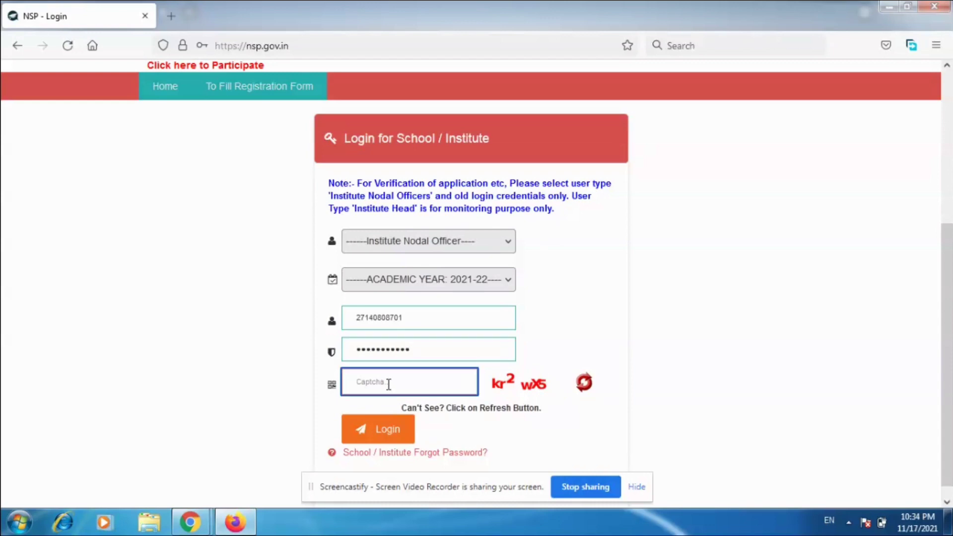
text(kr2wX5)
click(375, 434)
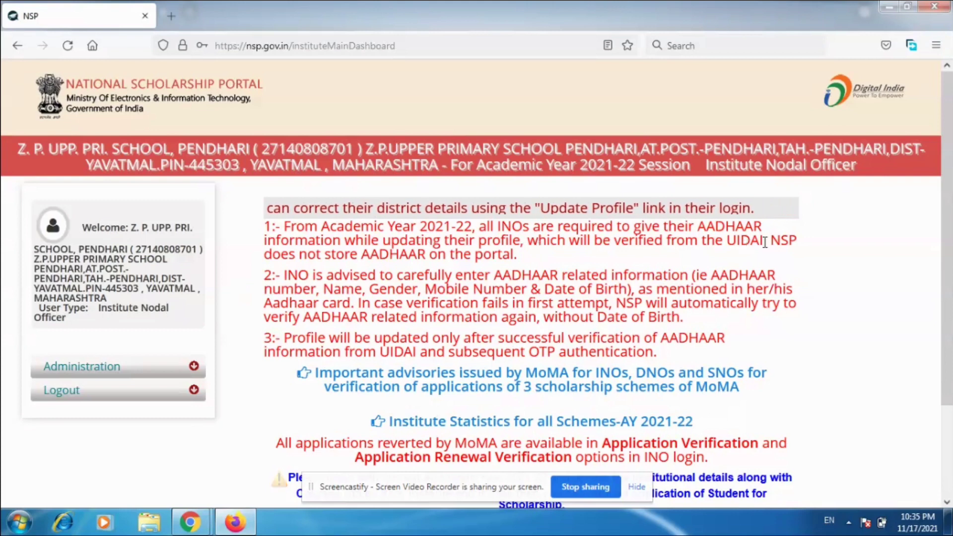
Open Update Profile under Administration in the dashboard's left panel
scroll(946, 196, down, 2)
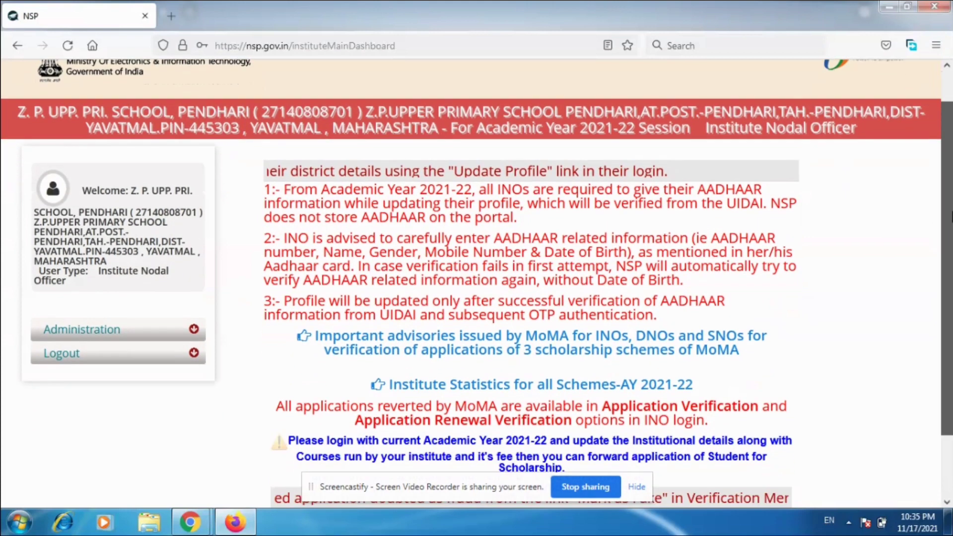
scroll(473, 170, down, 1)
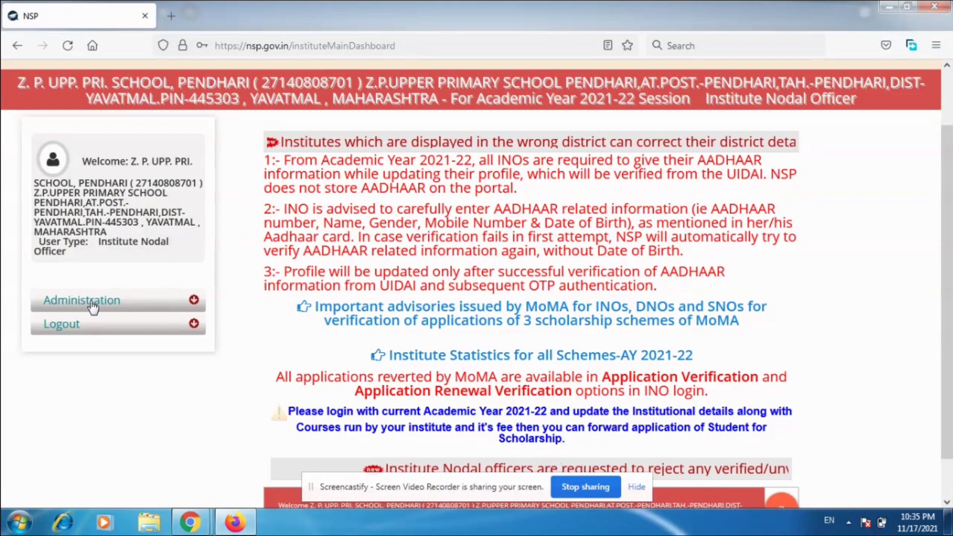
click(128, 304)
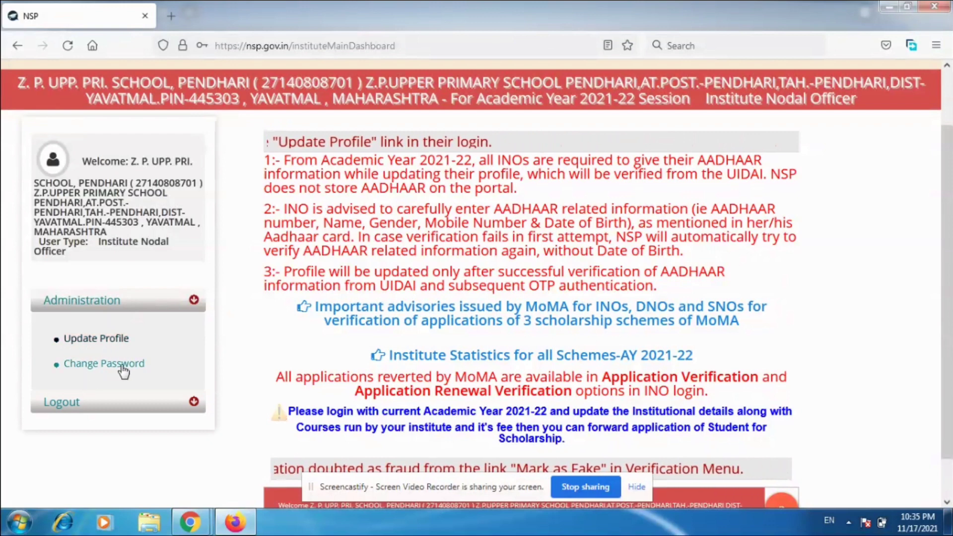
click(102, 341)
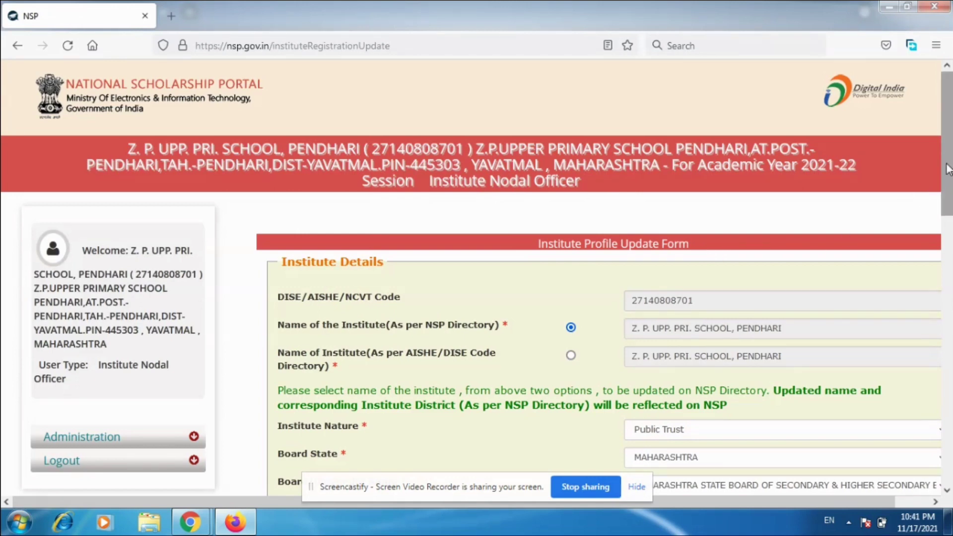
drag(948, 169, 948, 201)
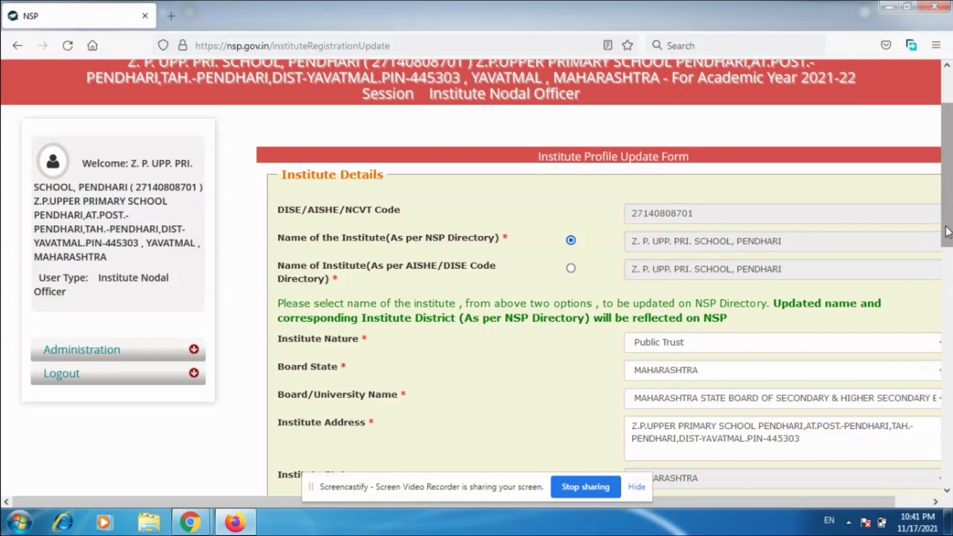
drag(949, 233, 949, 253)
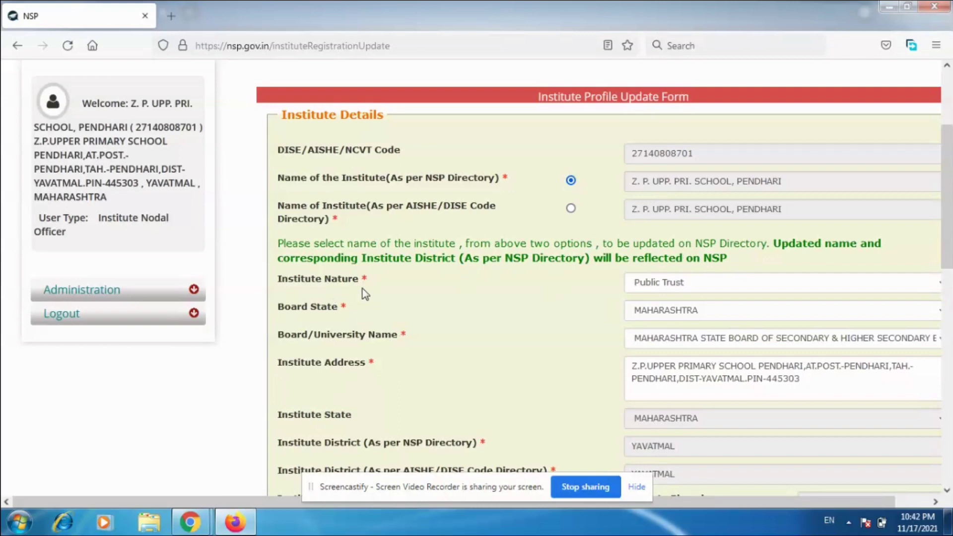
click(673, 286)
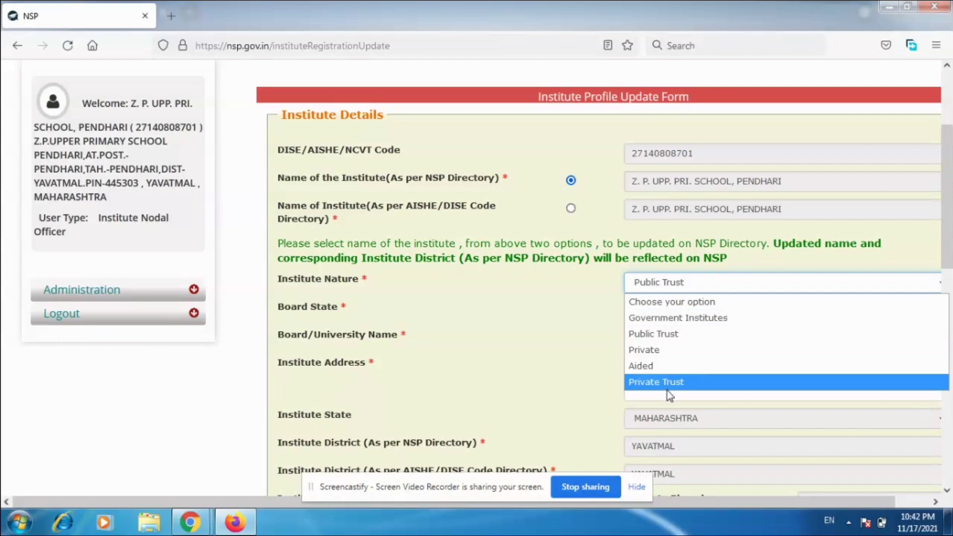
click(651, 334)
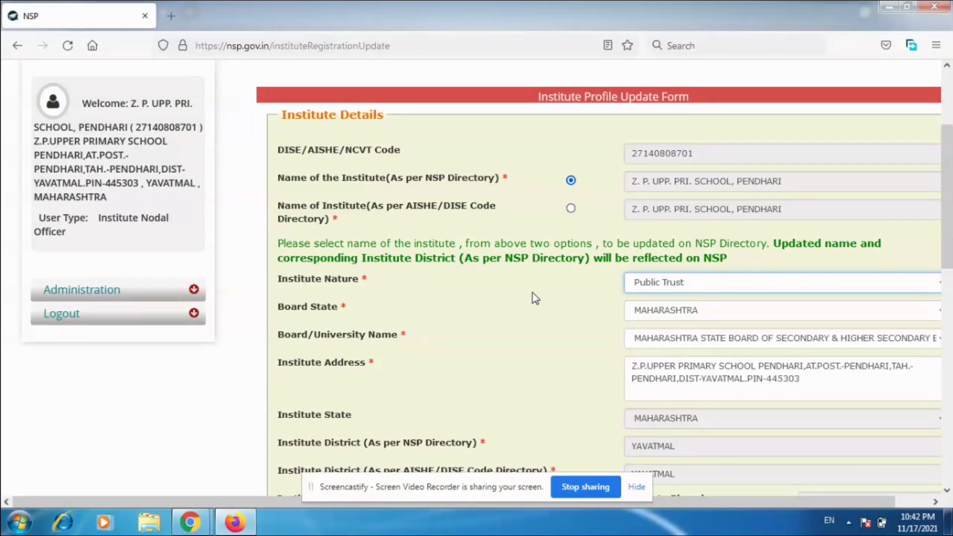
click(634, 311)
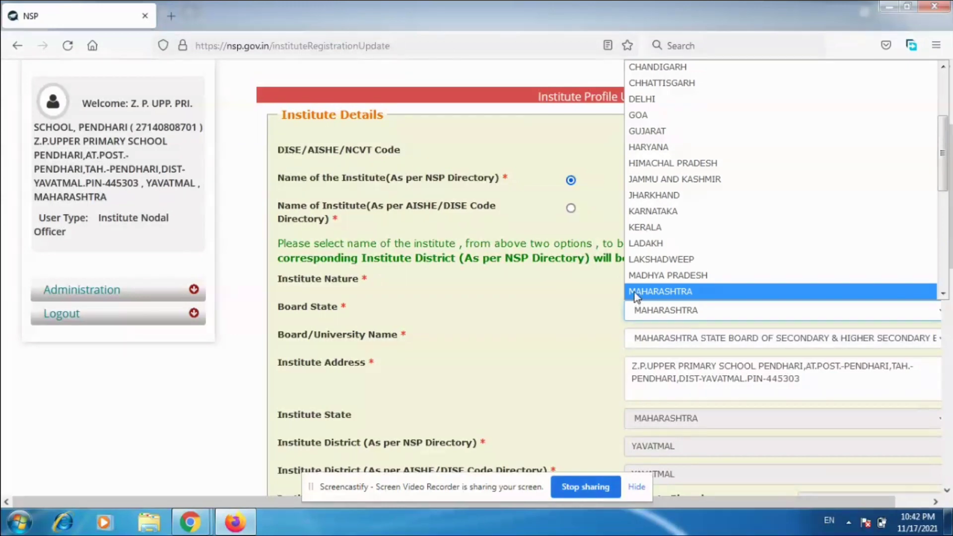
click(636, 293)
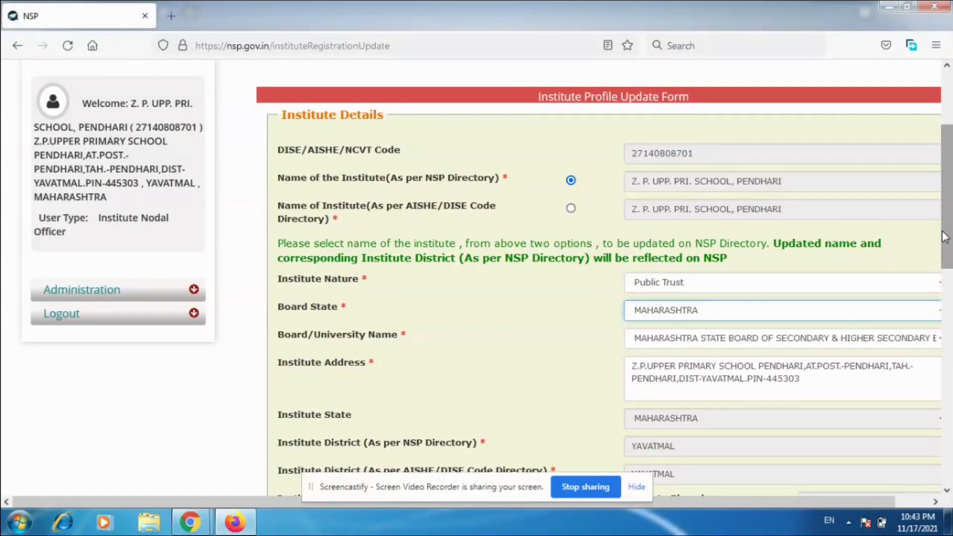
Change Total student strength in the Institute from 91 to 94
scroll(944, 240, down, 1)
scroll(949, 240, down, 2)
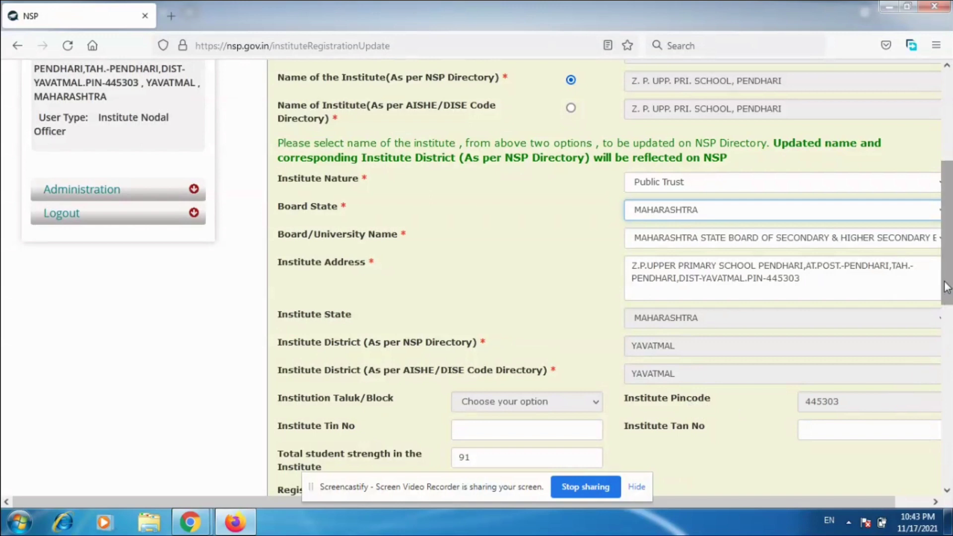
drag(948, 288, 950, 340)
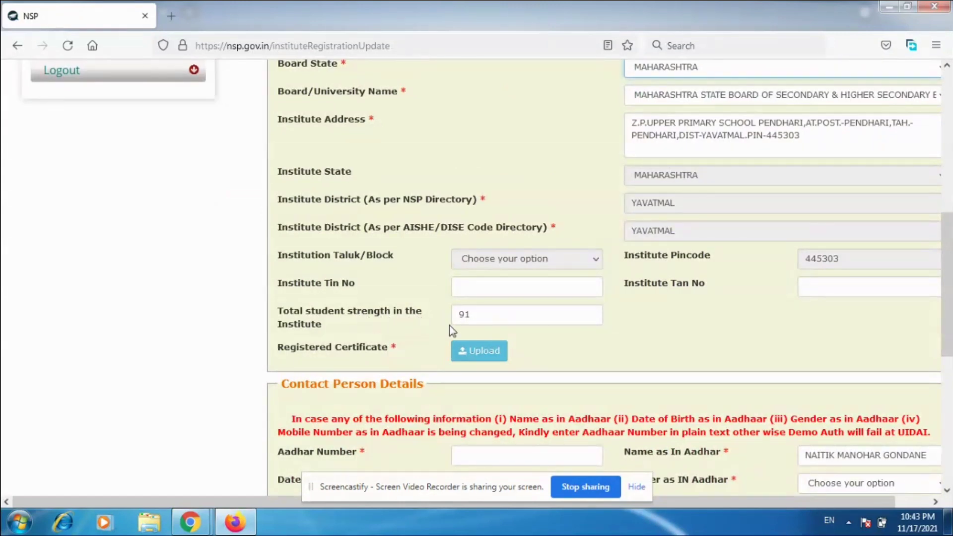
click(482, 314)
key(BackSpace)
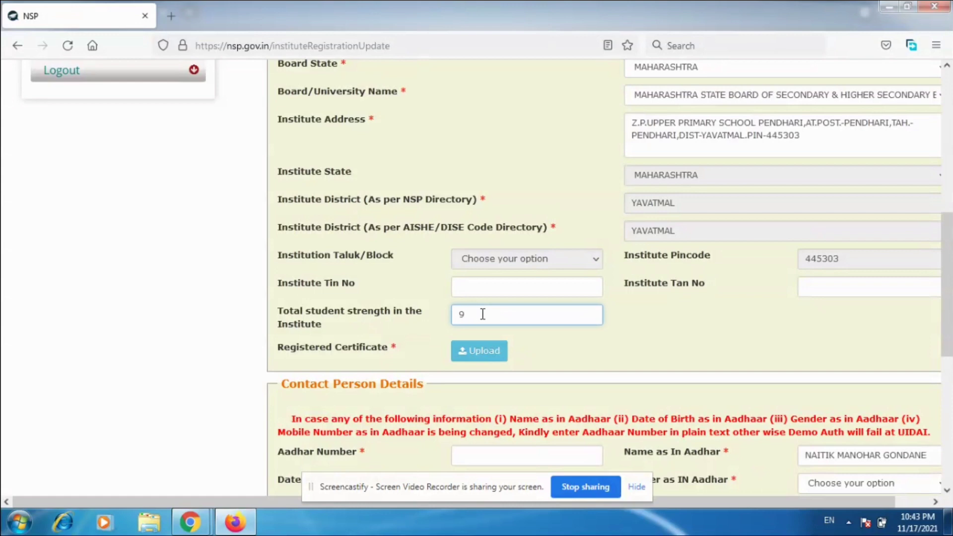
text(4)
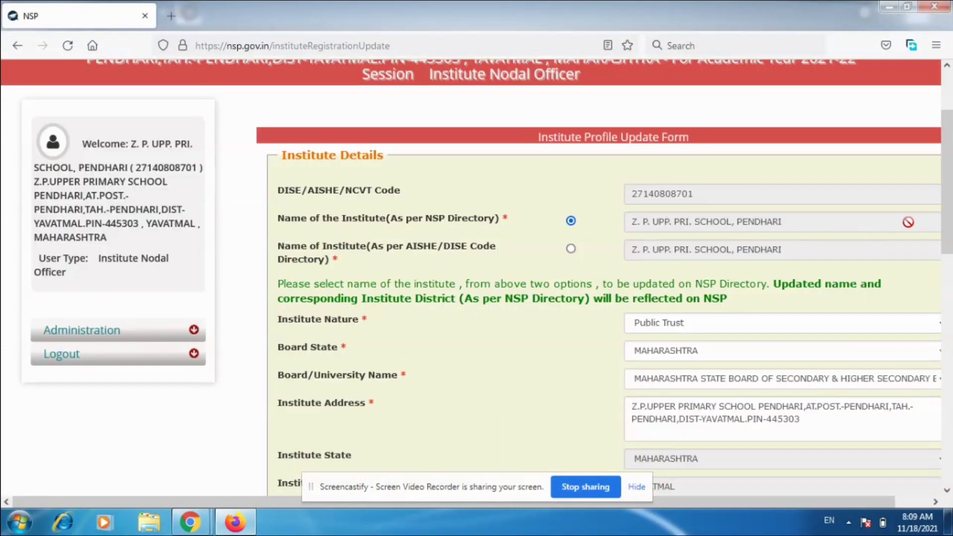
drag(948, 209, 949, 299)
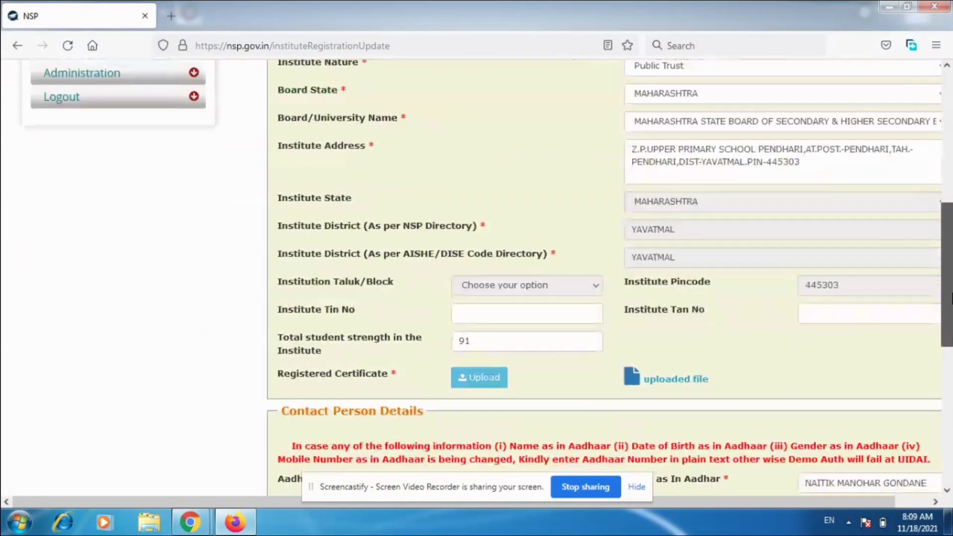
Re-enter the student strength as 94, replacing the trailing 1 of 91
click(491, 344)
key(BackSpace)
text(4)
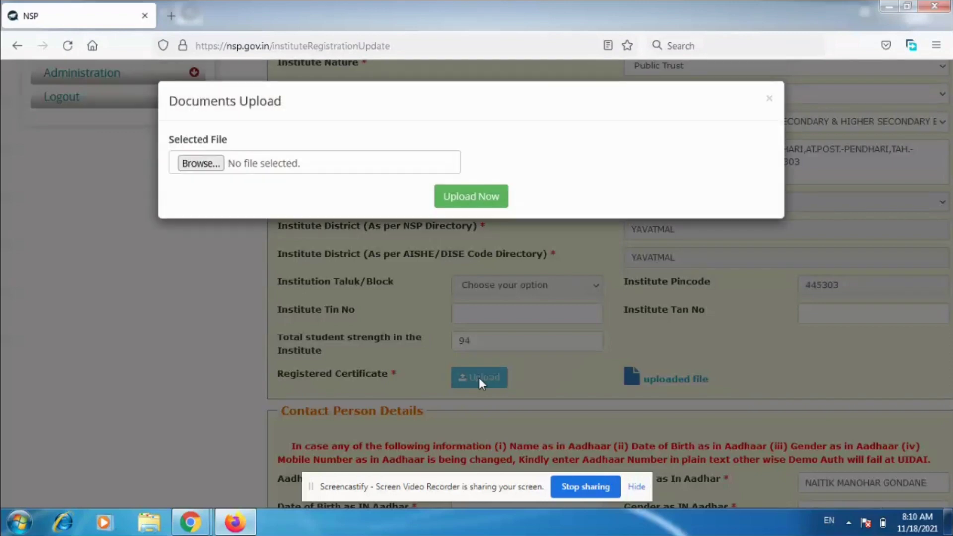
Browse to school report.pdf, upload it as the Registered Certificate, and close the Documents Upload box
click(210, 161)
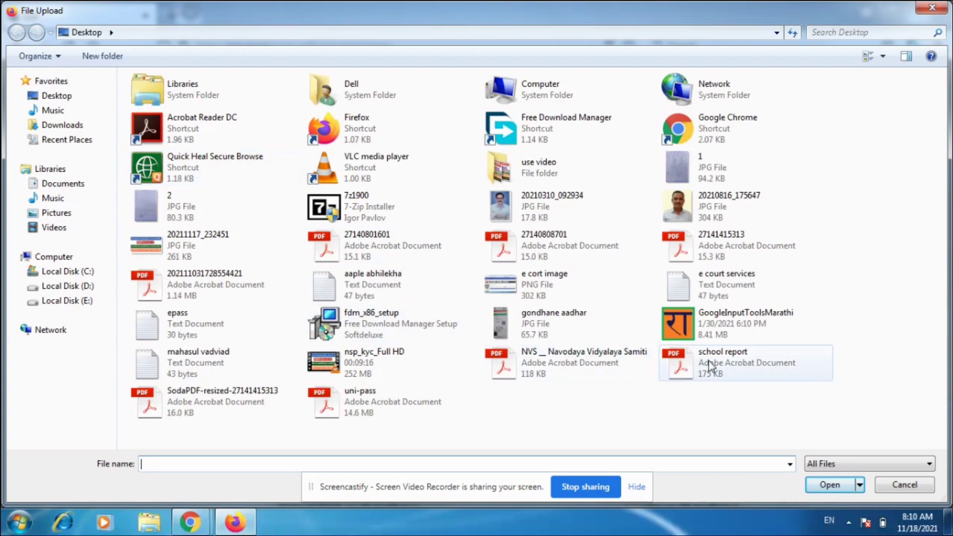
click(729, 371)
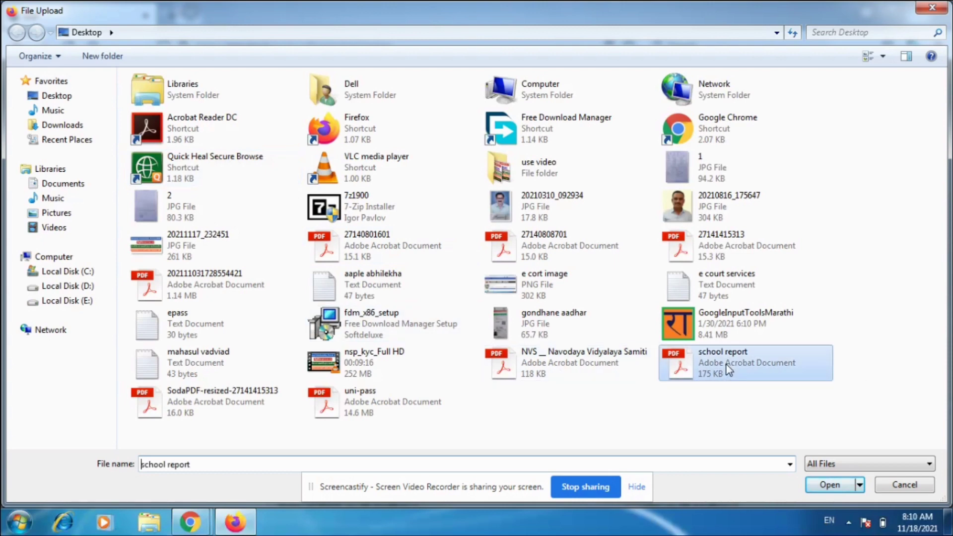
click(828, 485)
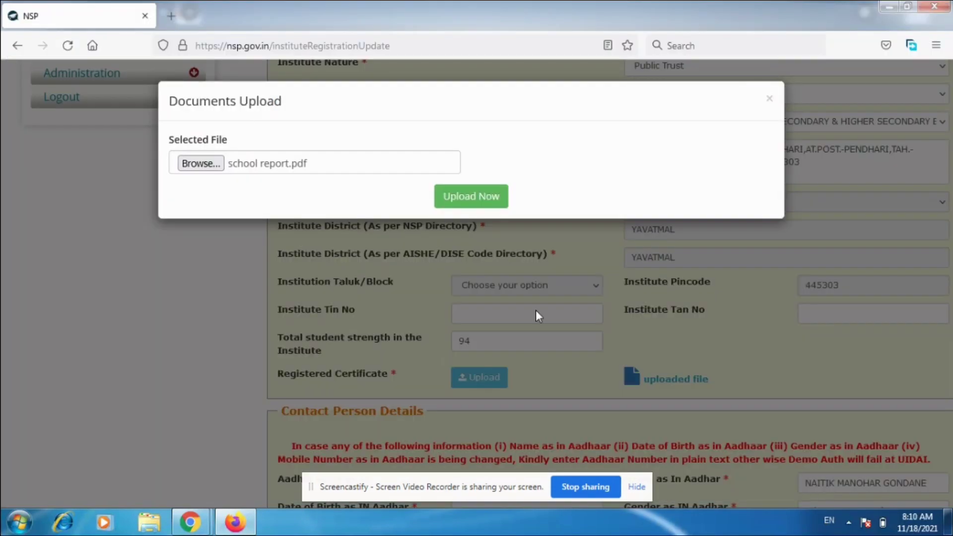
click(480, 199)
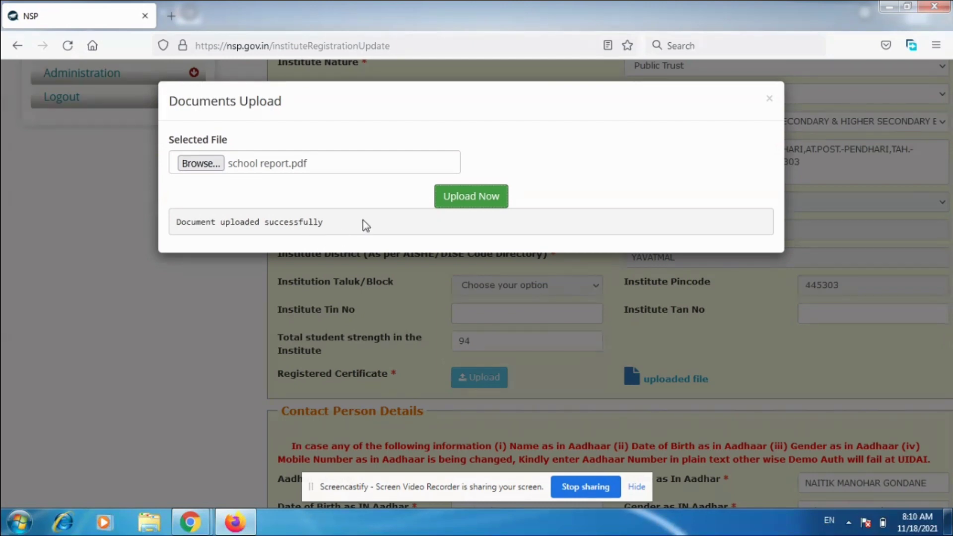
click(452, 203)
click(769, 99)
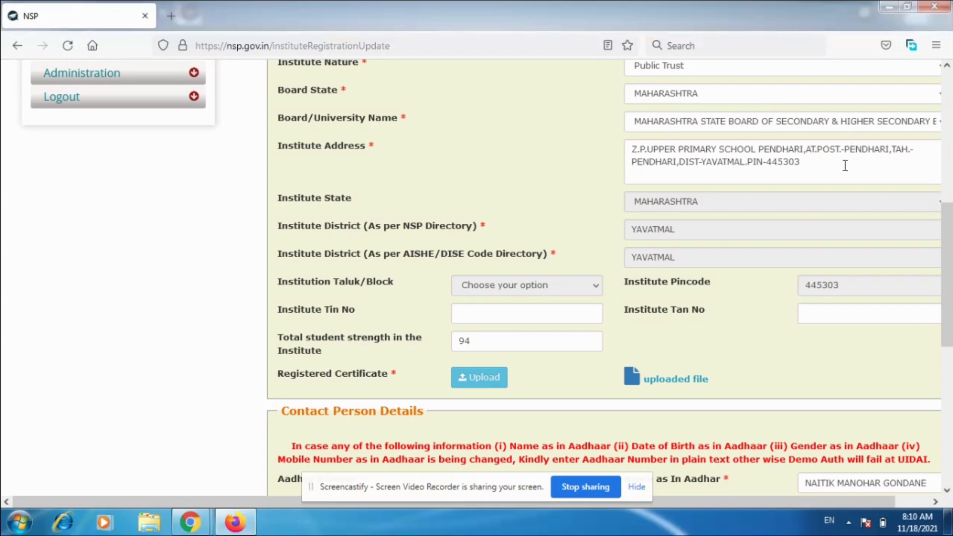
click(666, 380)
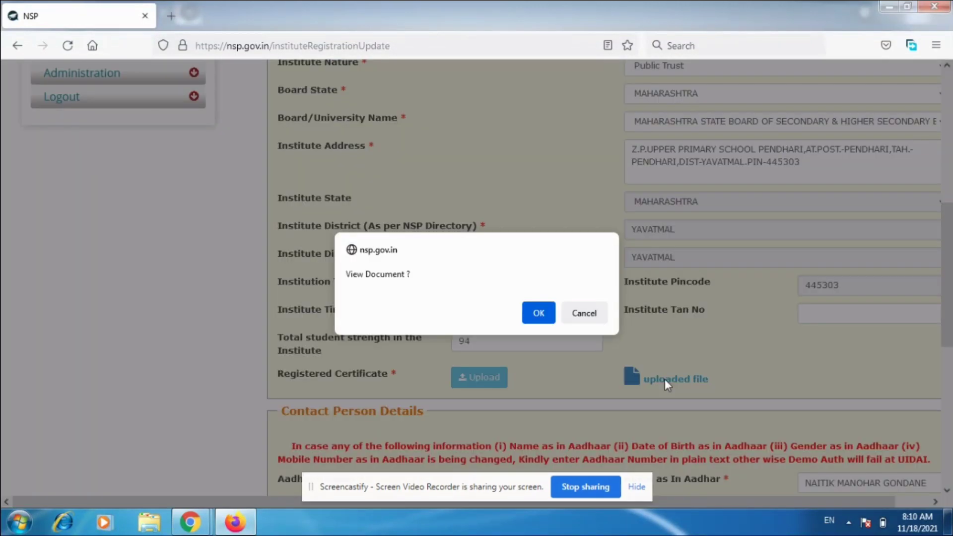
click(543, 313)
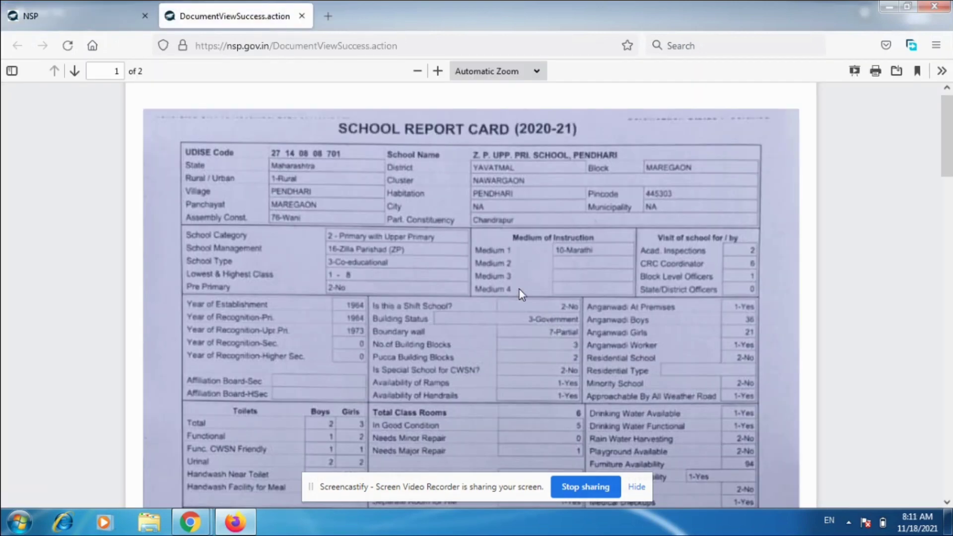
click(302, 16)
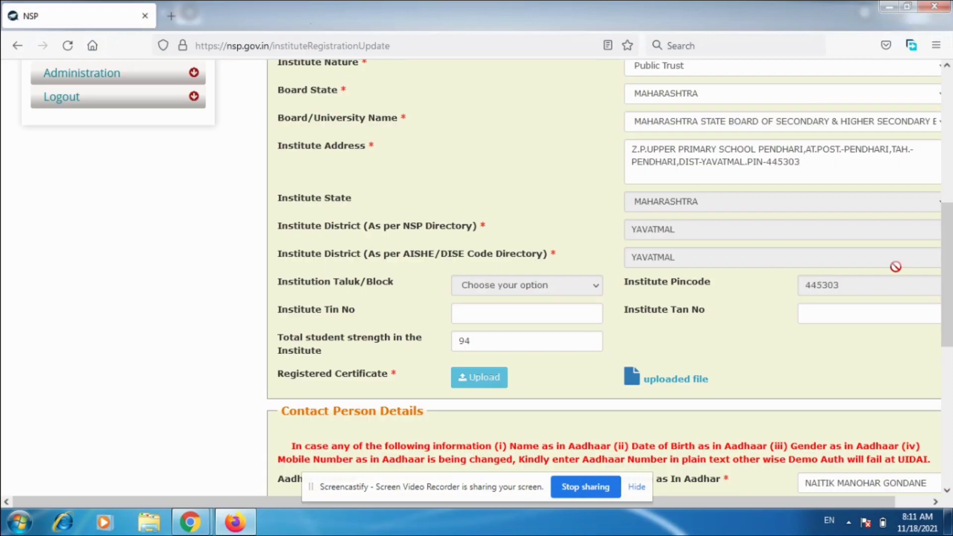
Enter the contact person's Aadhaar number in the Contact Person Details Aadhar Number field
drag(947, 261, 951, 330)
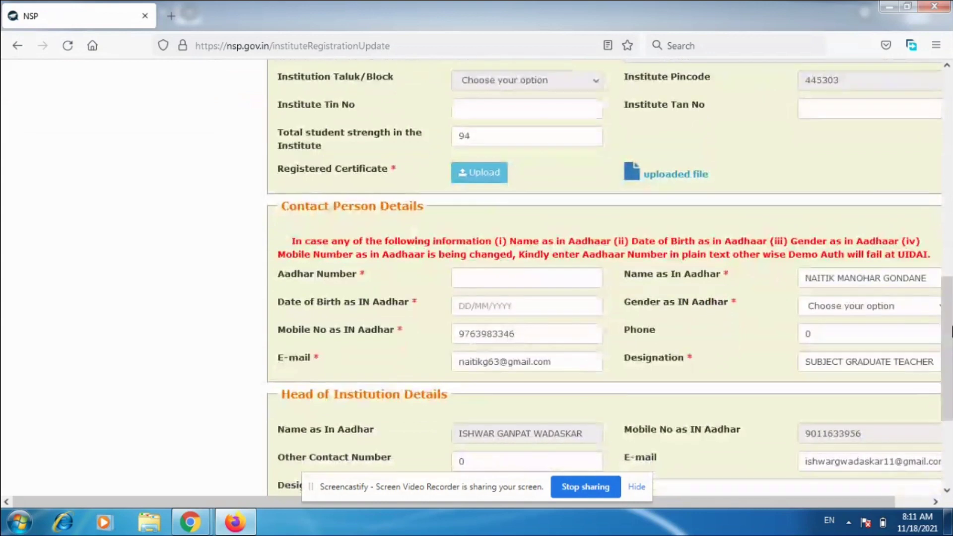
click(489, 276)
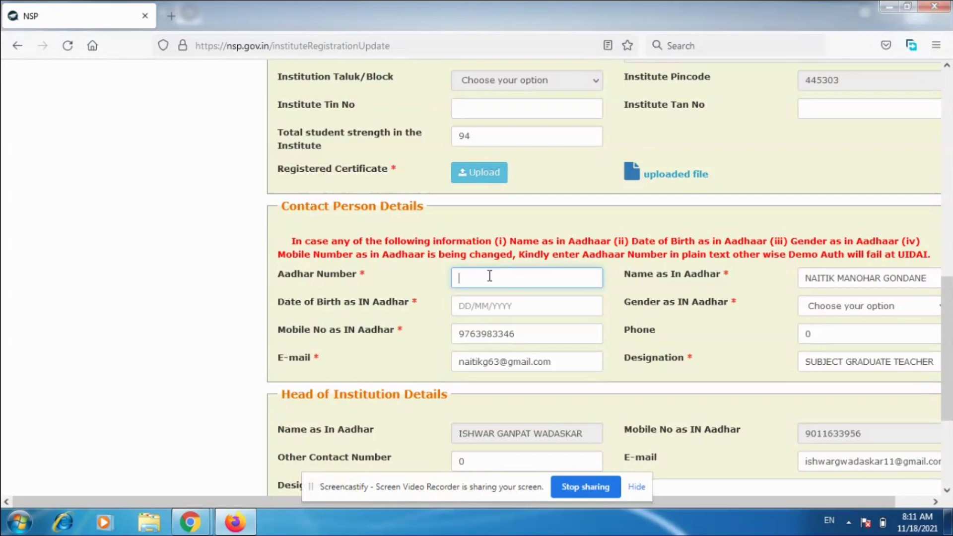
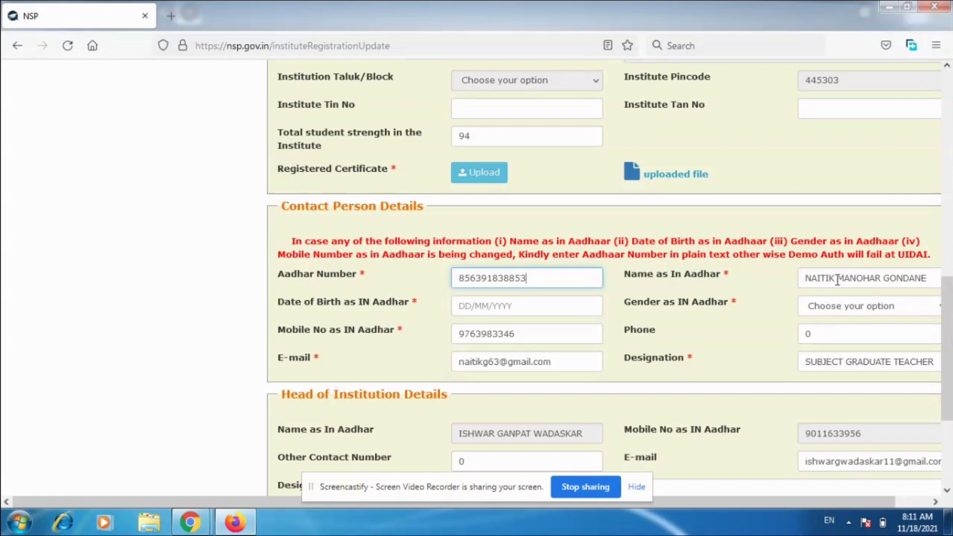
Retype the contact person's Aadhaar first, middle and surname in title case instead of all capitals
click(838, 280)
key(BackSpace)
key(BackSpace)
key(BackSpace)
key(BackSpace)
key(BackSpace)
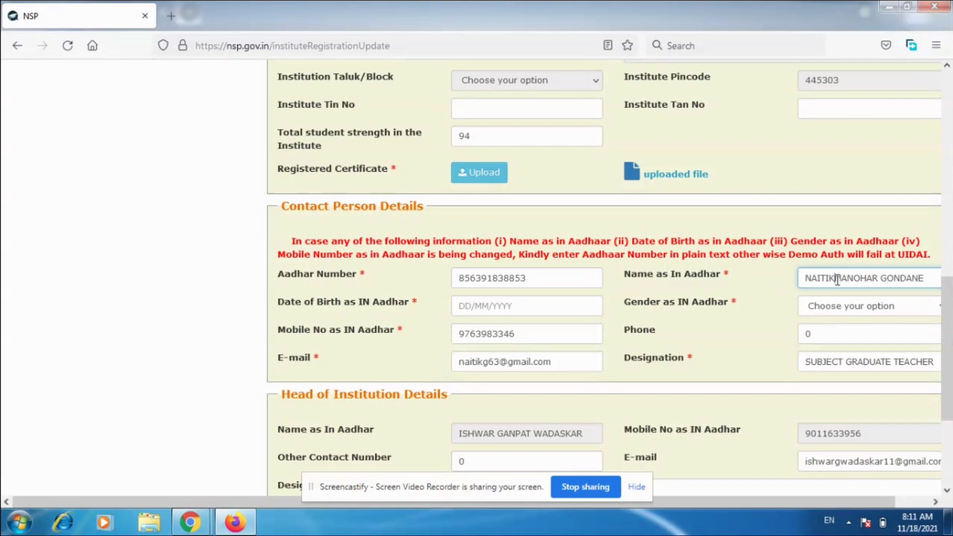
key(BackSpace)
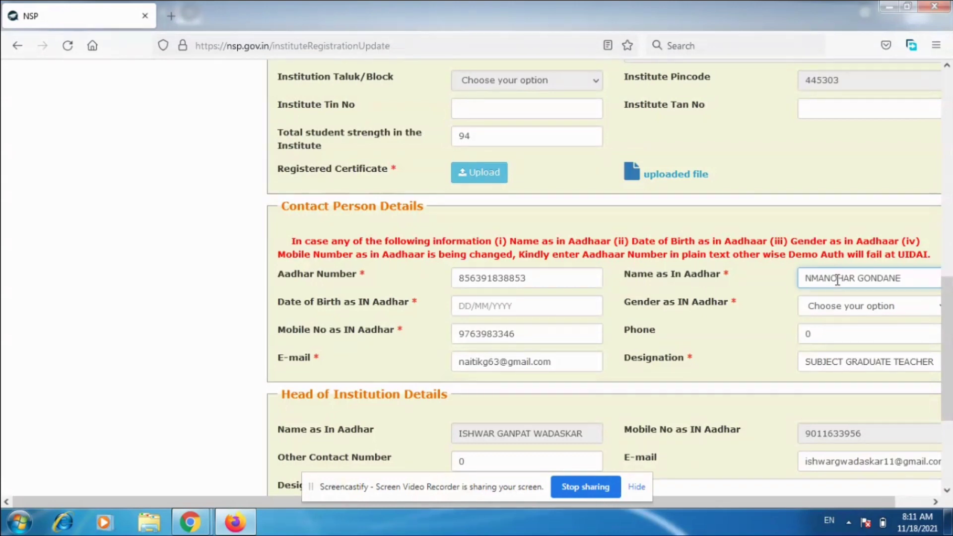
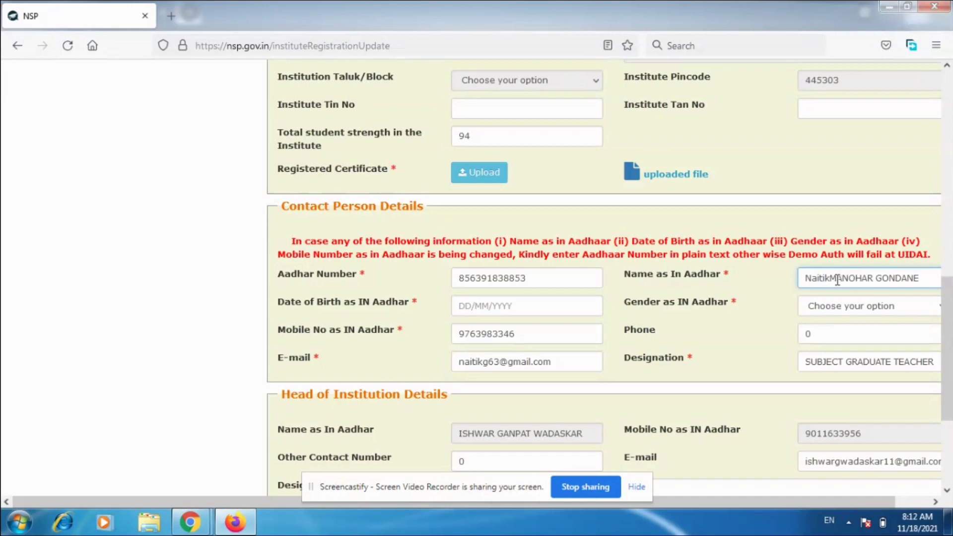
click(874, 279)
key(BackSpace)
key(BackSpace)
key(BackSpace)
key(BackSpace)
key(BackSpace)
key(BackSpace)
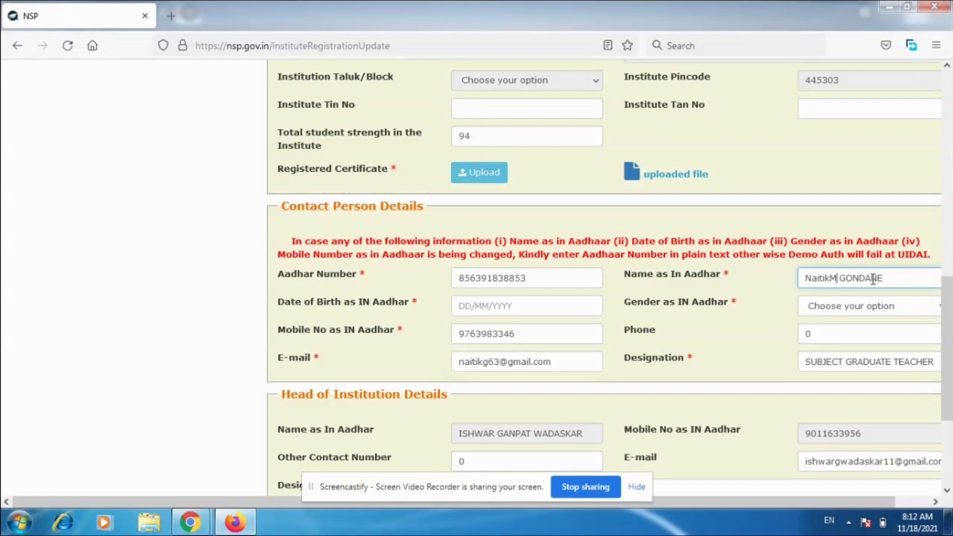
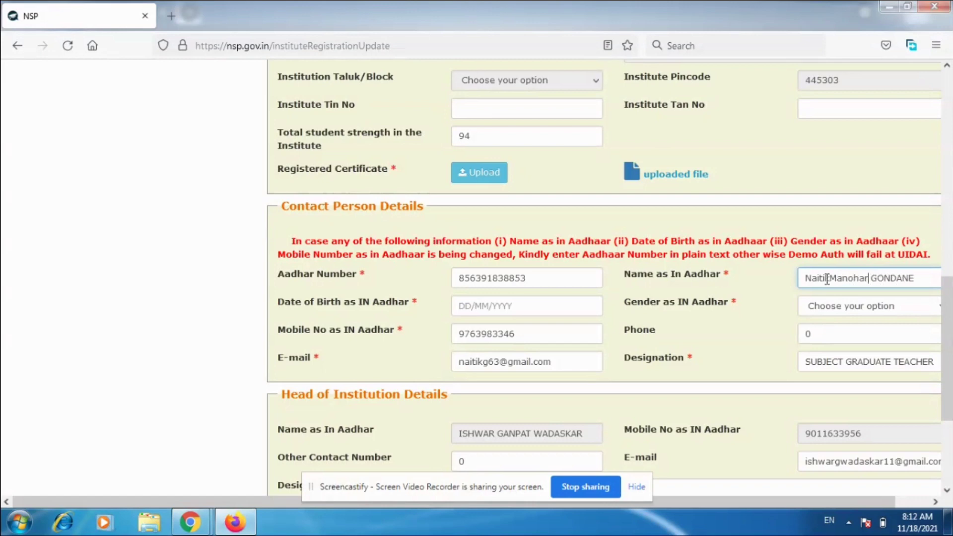
click(831, 279)
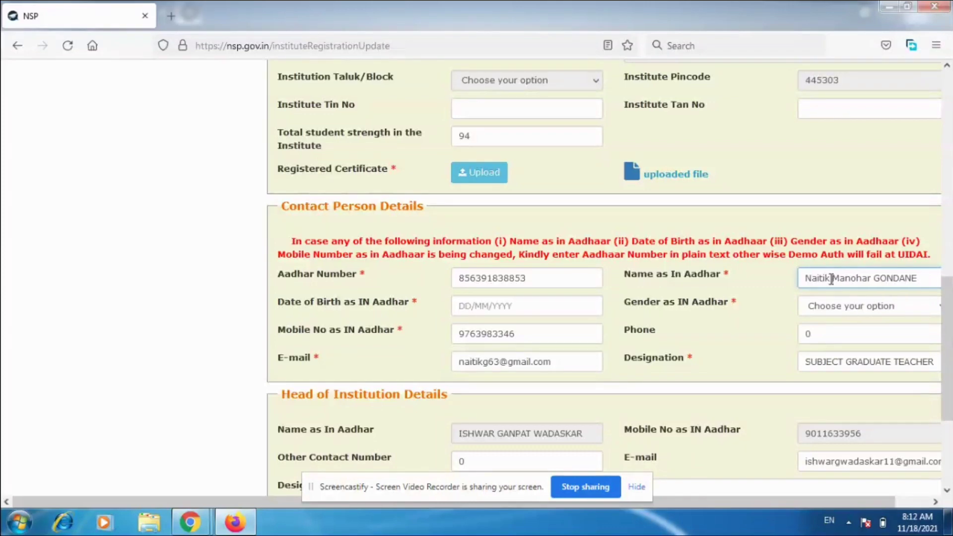
click(922, 277)
key(BackSpace)
key(BackSpace)
key(BackSpace)
key(BackSpace)
key(BackSpace)
key(BackSpace)
Enter the contact's date of birth, set gender to Male, and replace the old mobile number
click(538, 306)
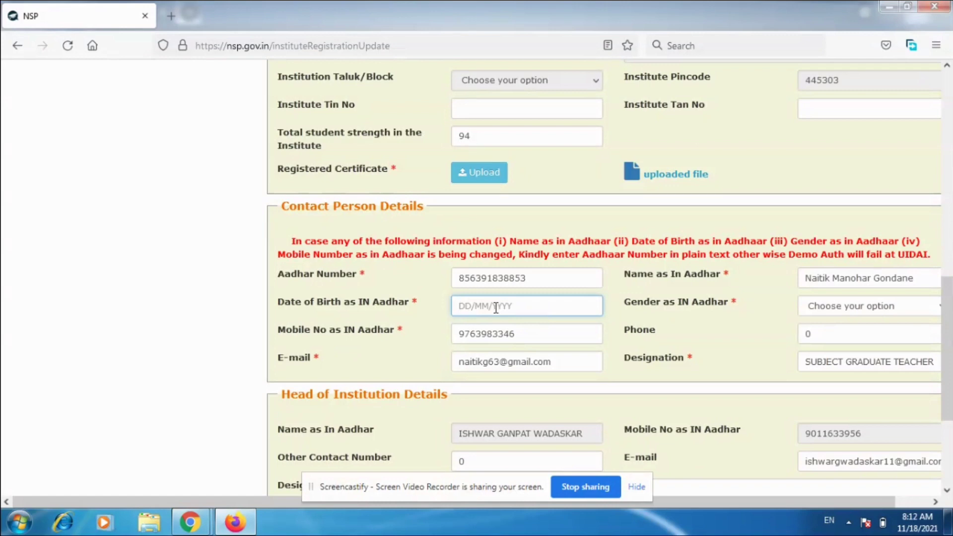
click(829, 306)
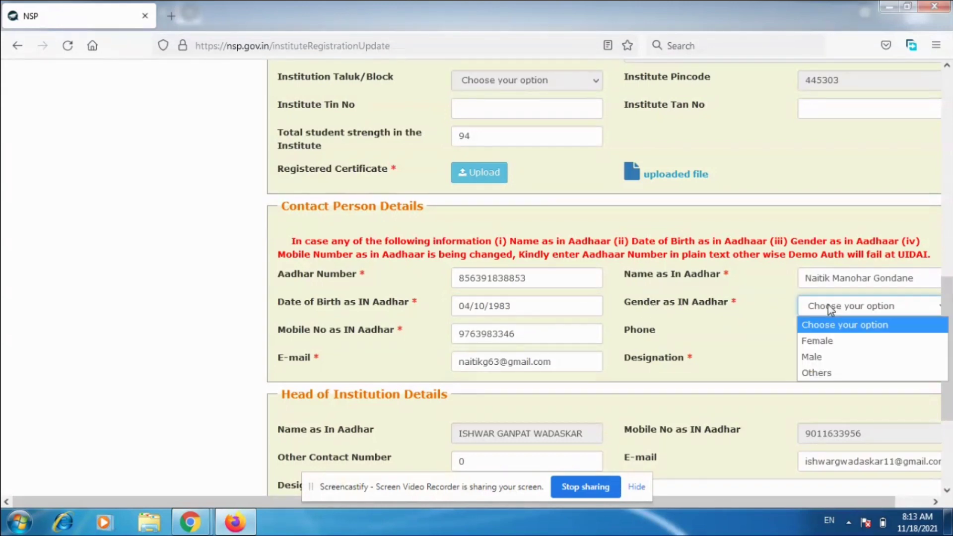
click(816, 358)
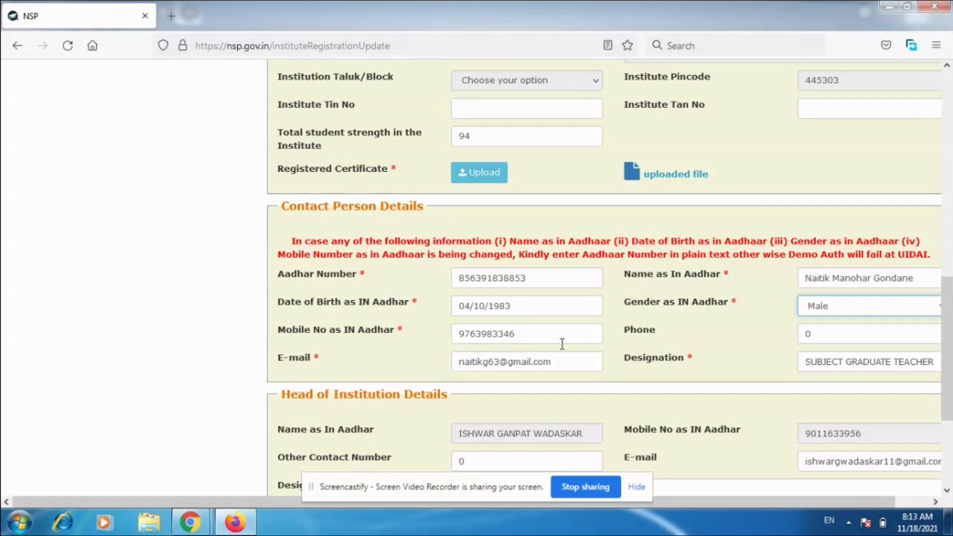
click(540, 334)
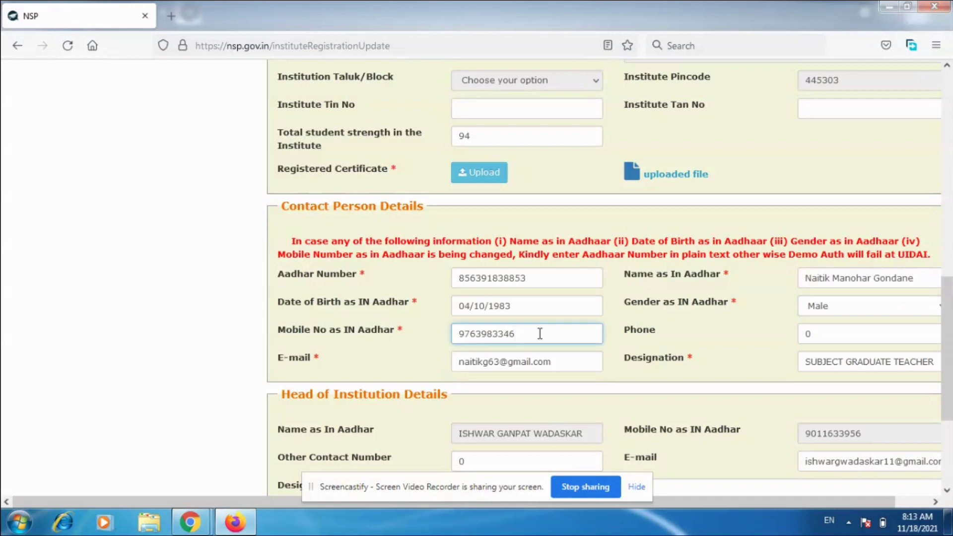
key(BackSpace)
key(BackSpace)
key(BackSpace)
key(BackSpace)
key(BackSpace)
key(BackSpace)
key(BackSpace)
key(BackSpace)
key(BackSpace)
key(BackSpace)
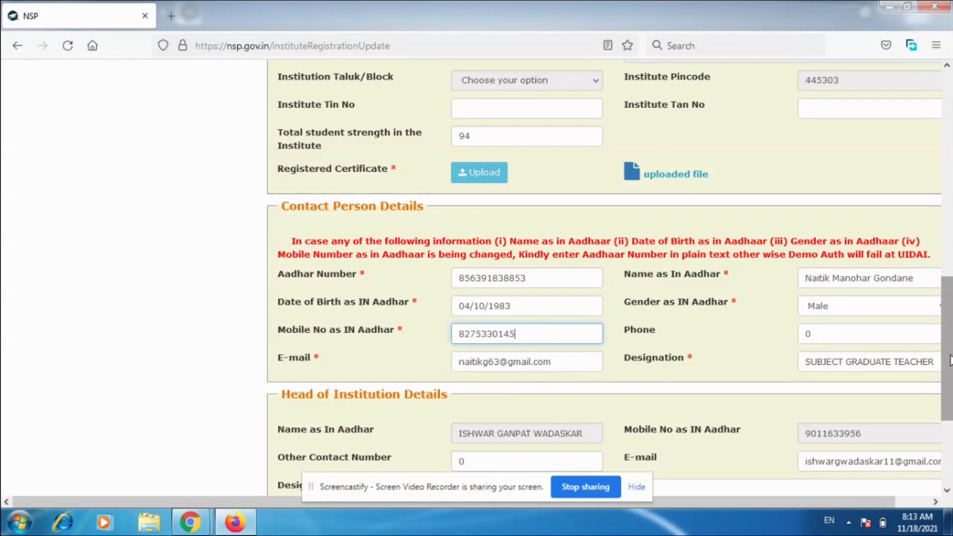
Scroll to the bottom of the profile form and use Final Submit
scroll(949, 360, down, 3)
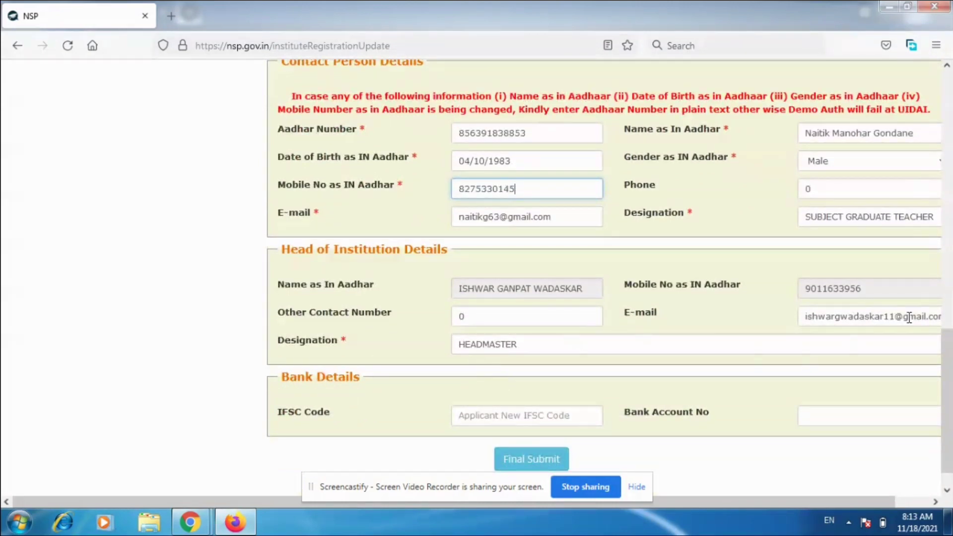
scroll(946, 347, down, 1)
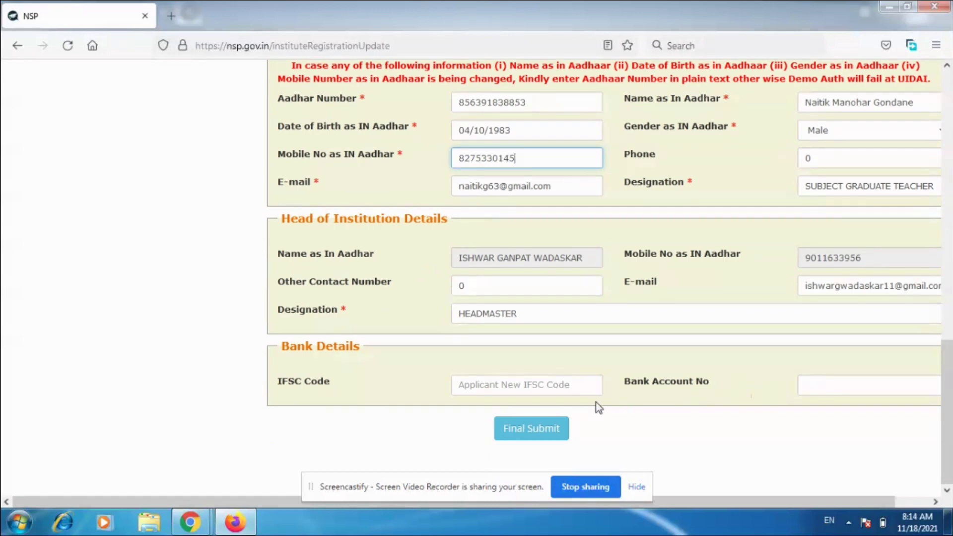
click(524, 432)
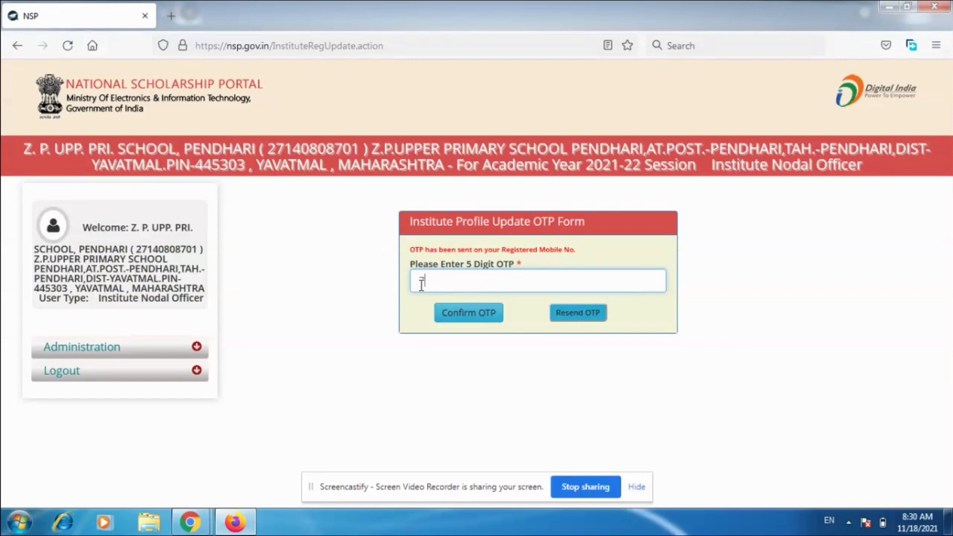
Enter the five-character OTP from the registered mobile, correcting typos, and confirm it
text(8)
double_click(421, 281)
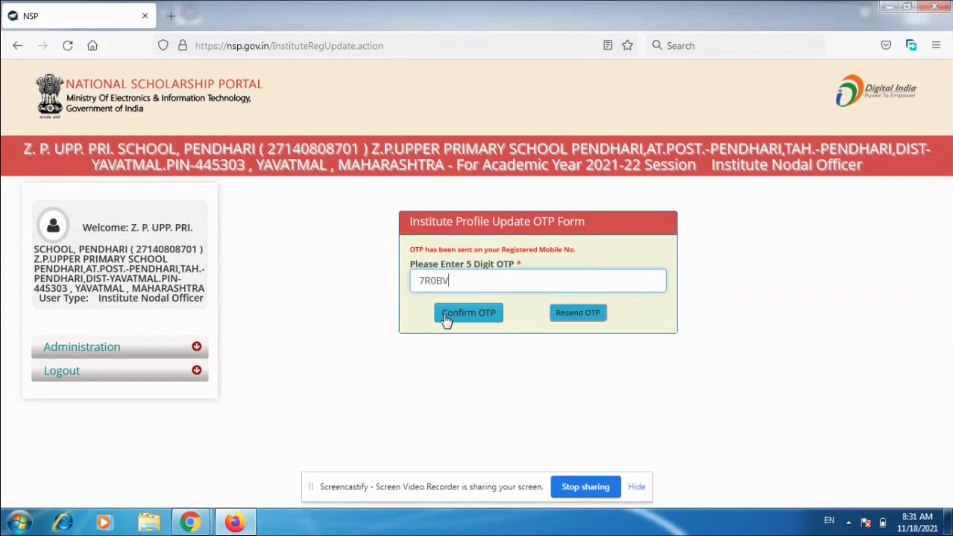
click(446, 319)
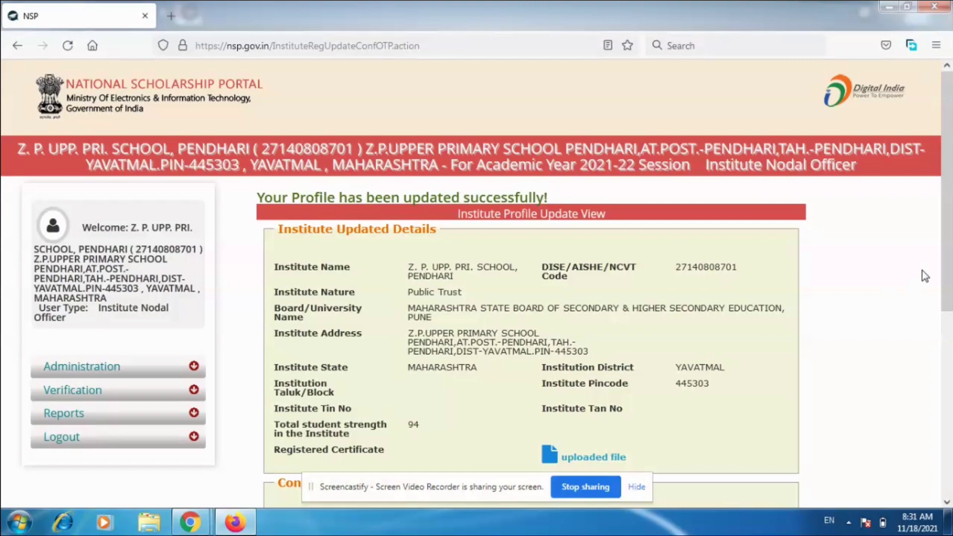
Review the updated Institute Profile view, then expand the Verification section in the left menu
drag(948, 267, 950, 370)
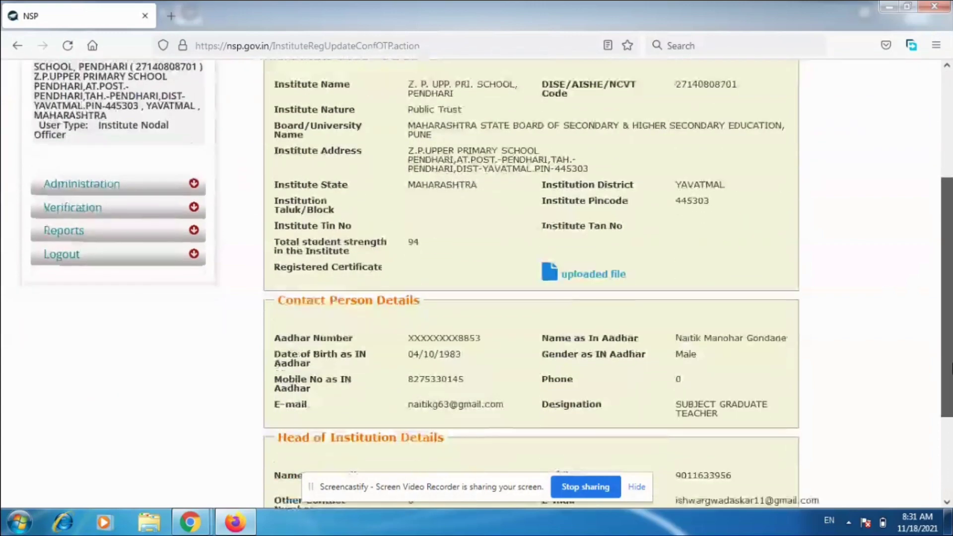
scroll(792, 337, up, 5)
drag(948, 273, 951, 468)
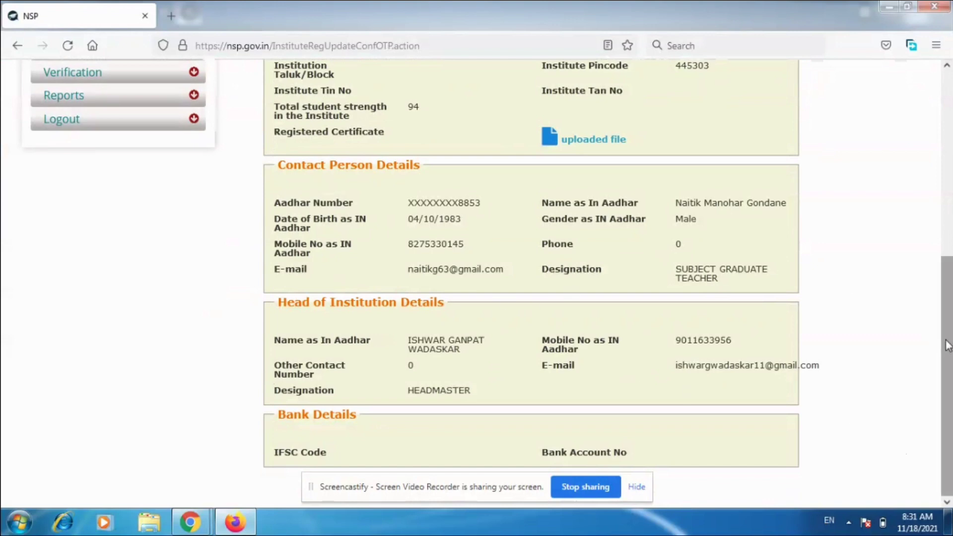
drag(949, 346, 949, 346)
scroll(258, 363, up, 5)
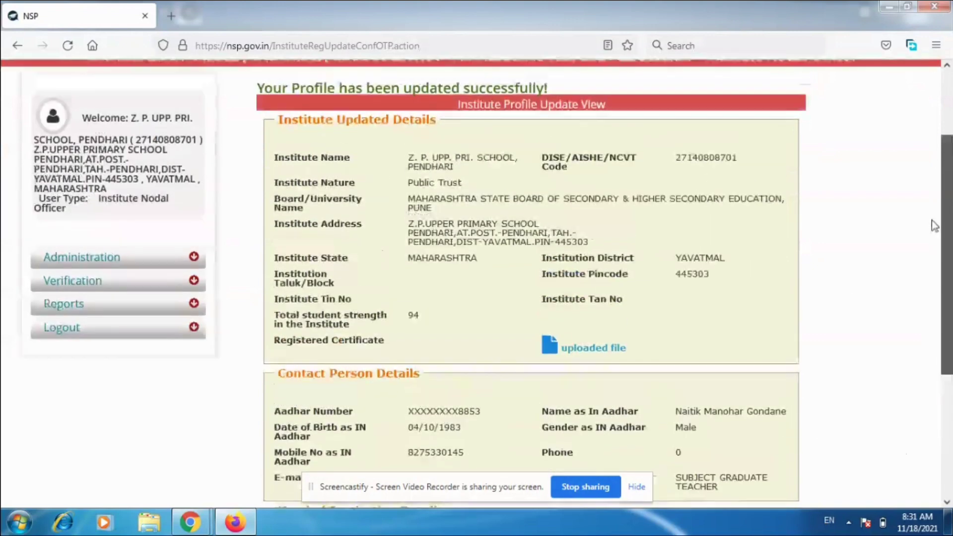
click(109, 291)
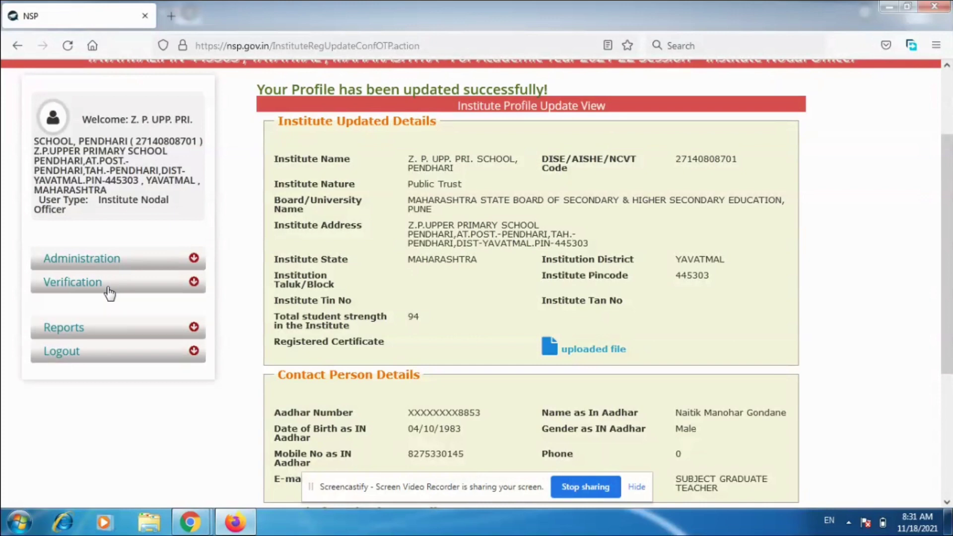